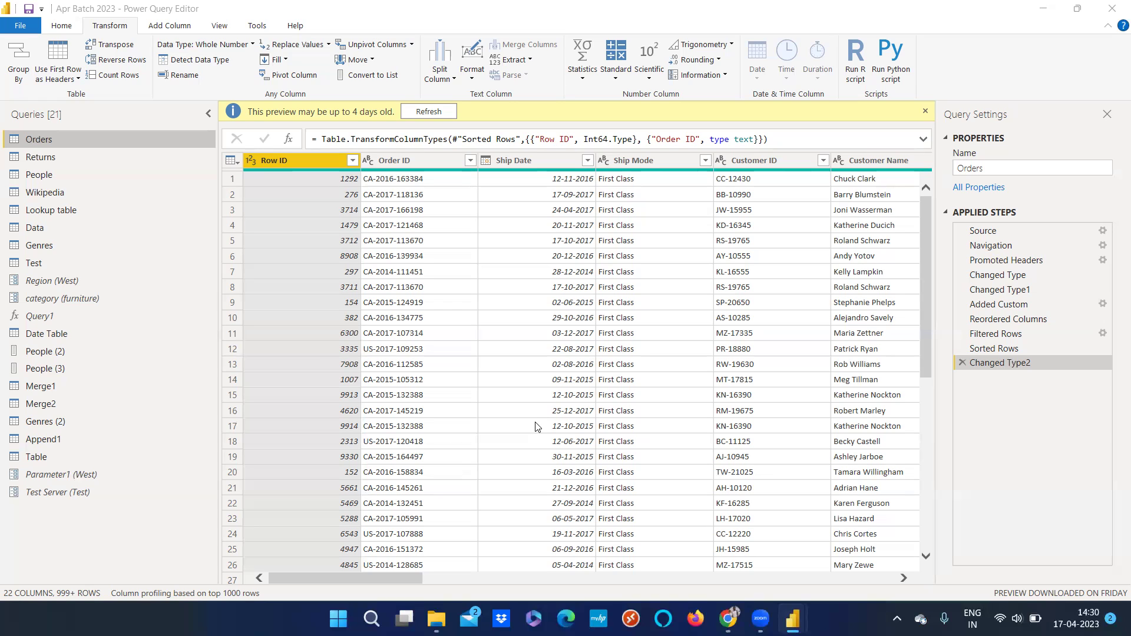
# Step: Review the Split Column options and compare the column commands offered under Home and Transform for the Ship Date column
pyautogui.click(443, 82)
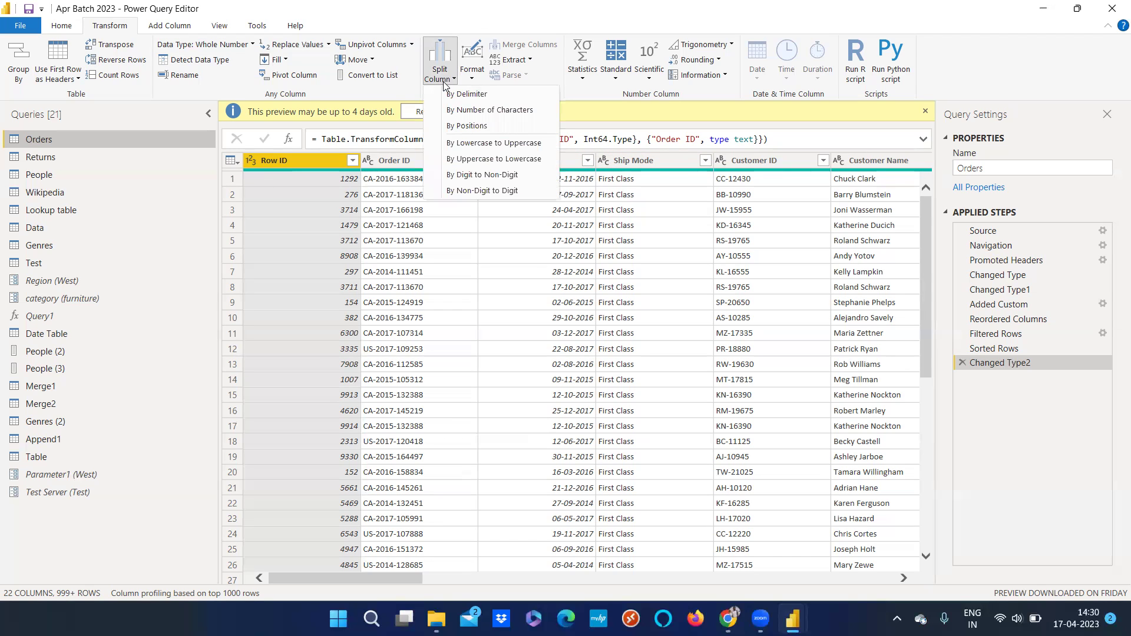
pyautogui.click(449, 20)
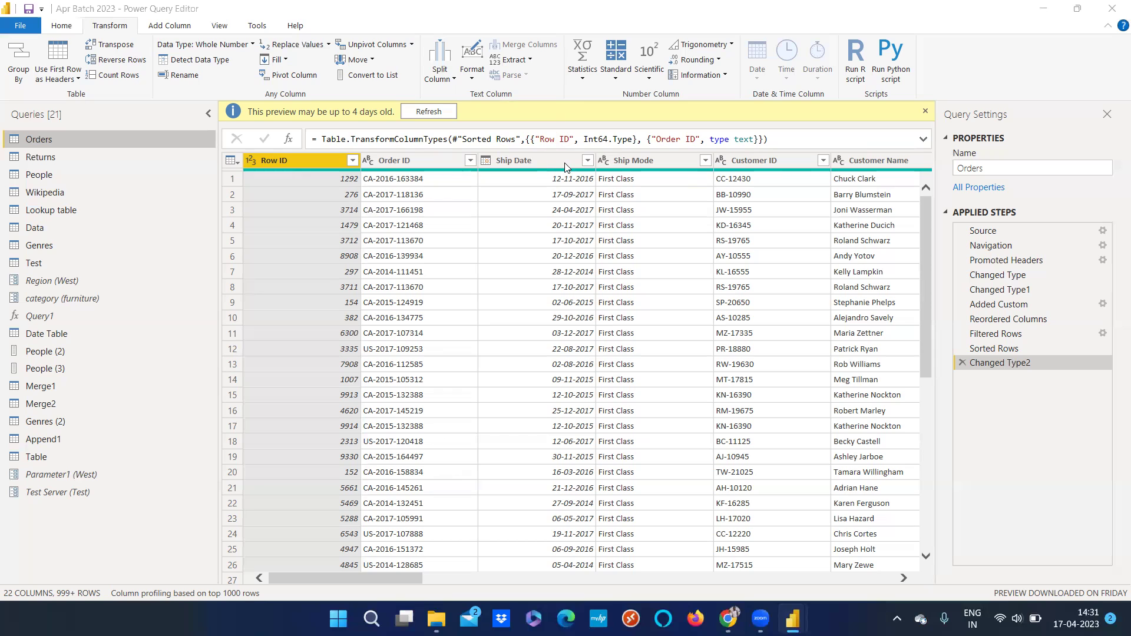
pyautogui.click(523, 165)
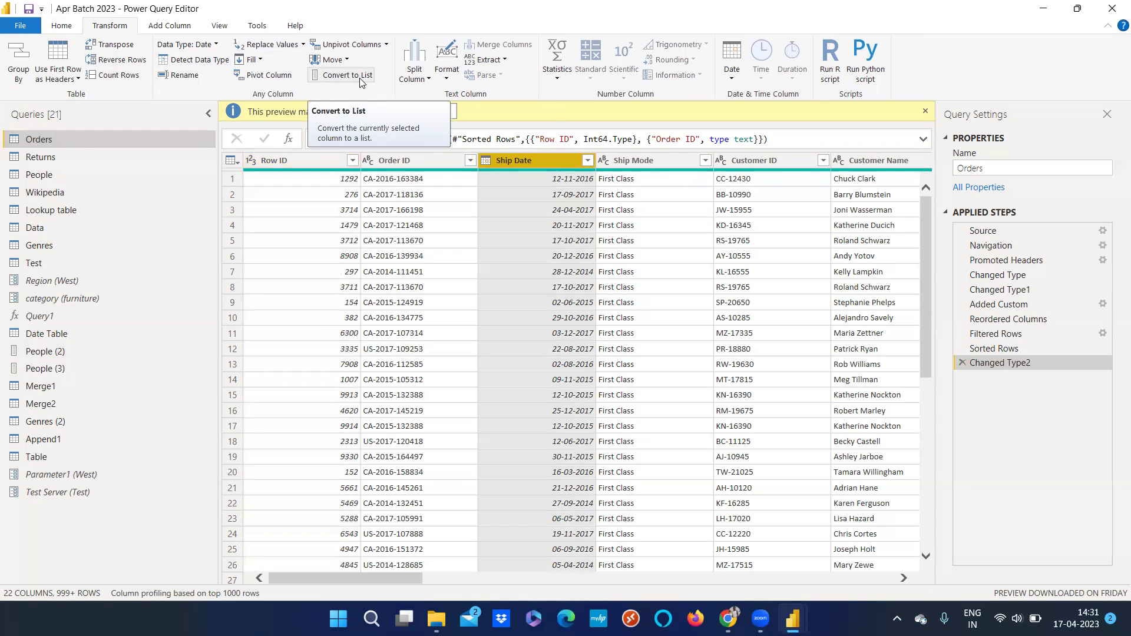
pyautogui.click(61, 26)
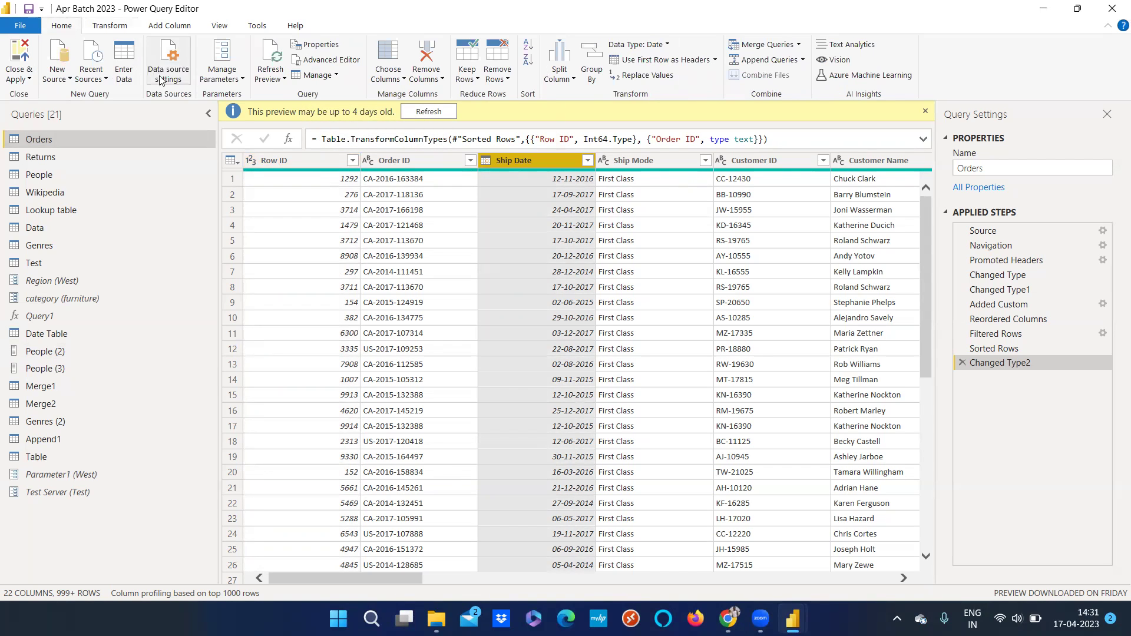
pyautogui.click(224, 75)
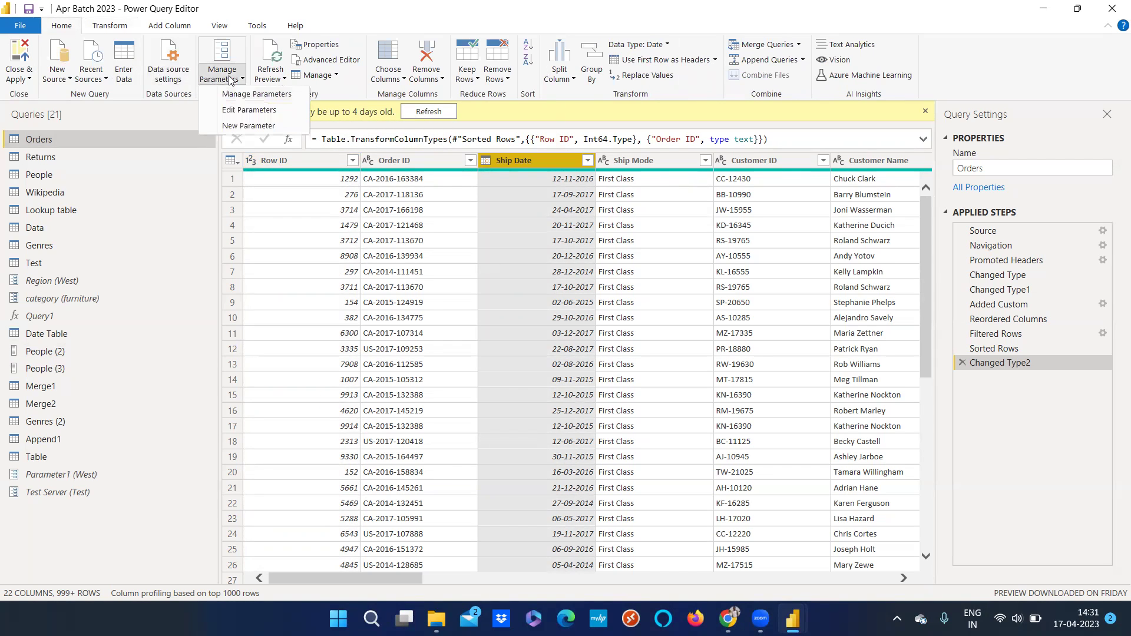
pyautogui.click(109, 26)
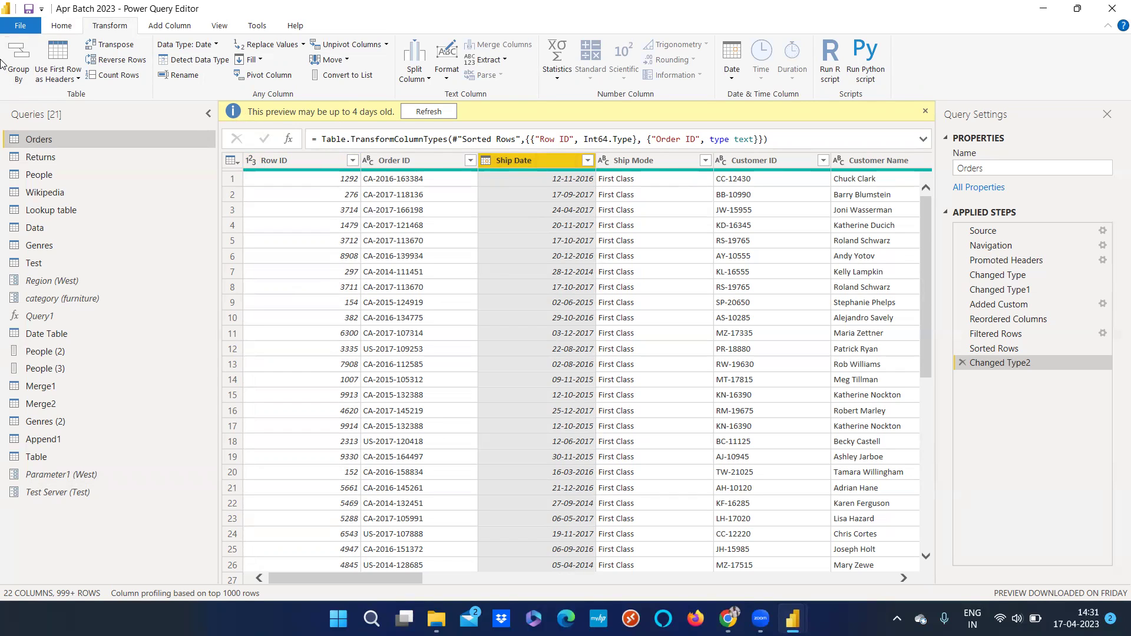
pyautogui.click(61, 27)
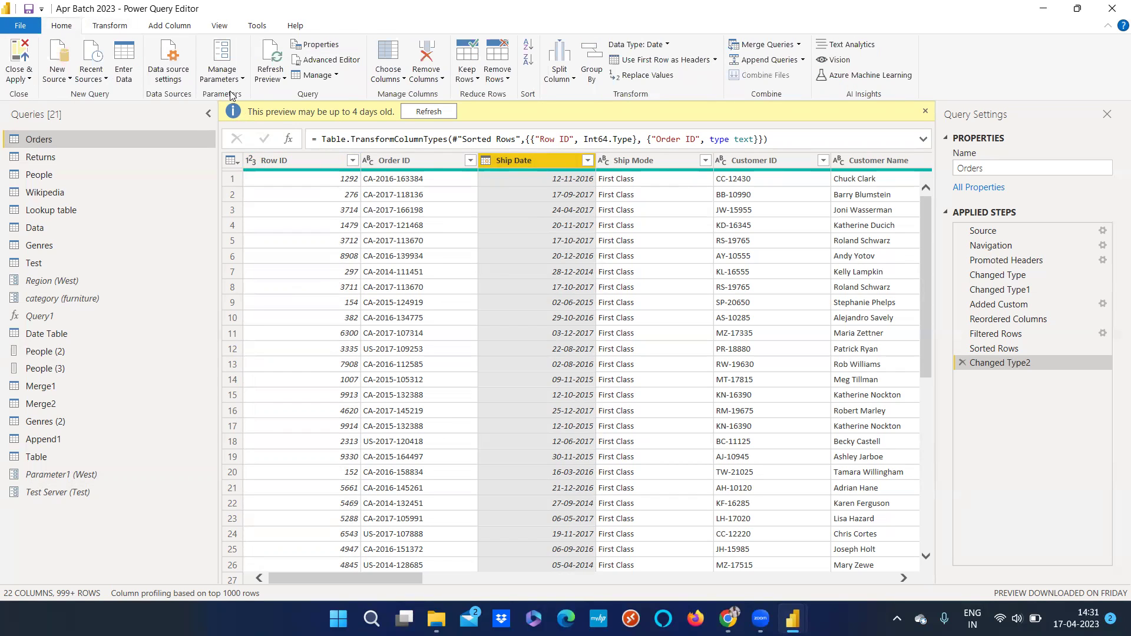
pyautogui.click(119, 28)
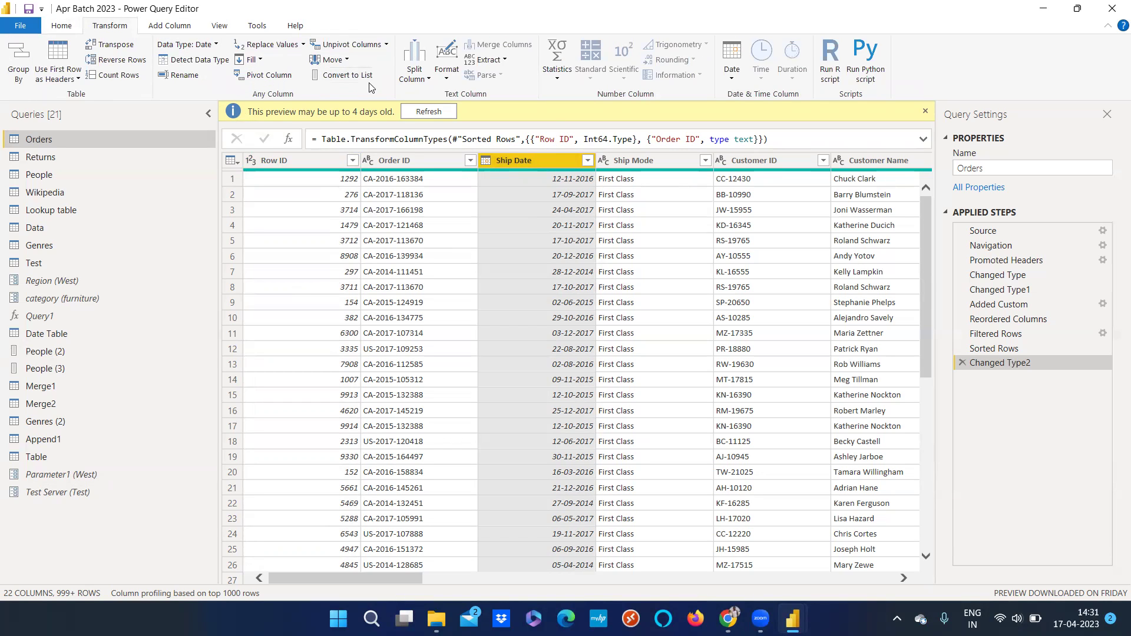
pyautogui.click(414, 78)
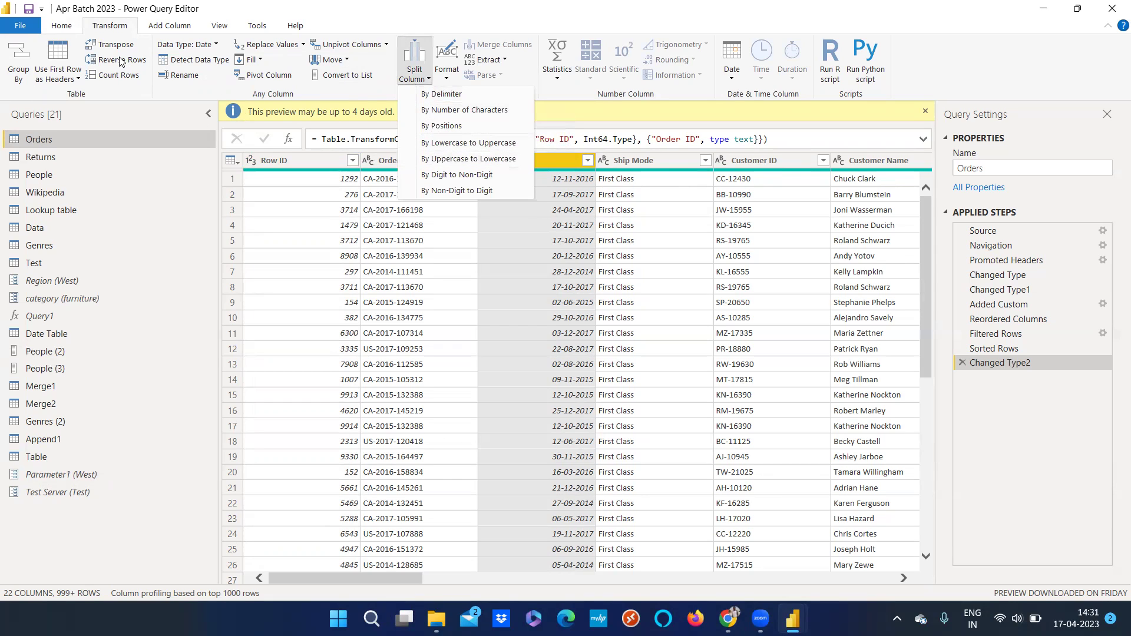
pyautogui.click(69, 27)
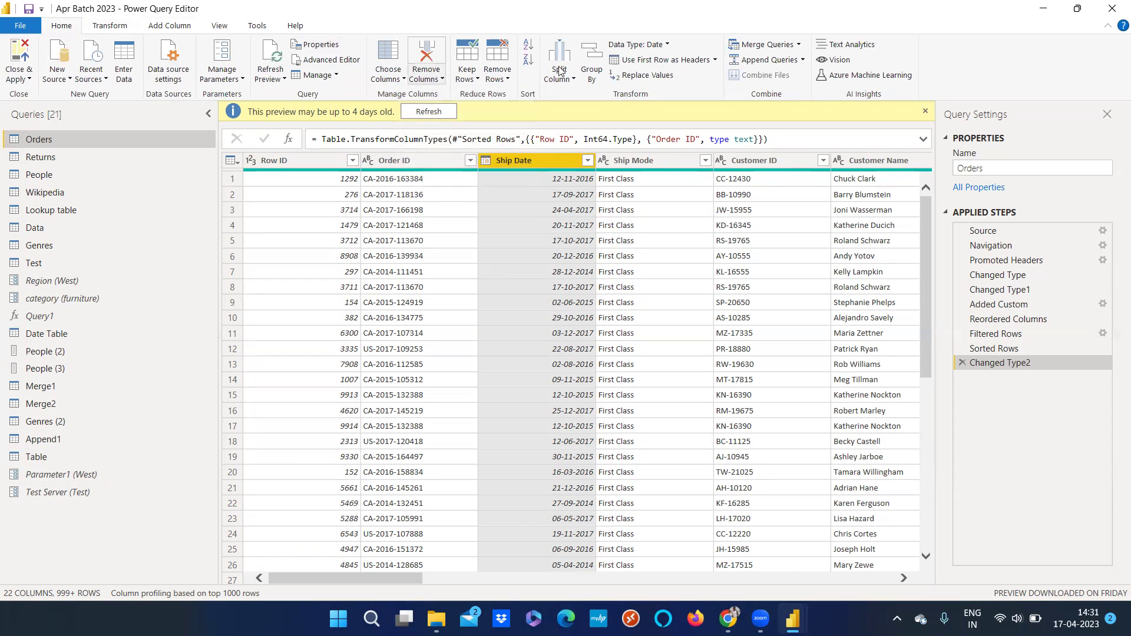
pyautogui.click(133, 25)
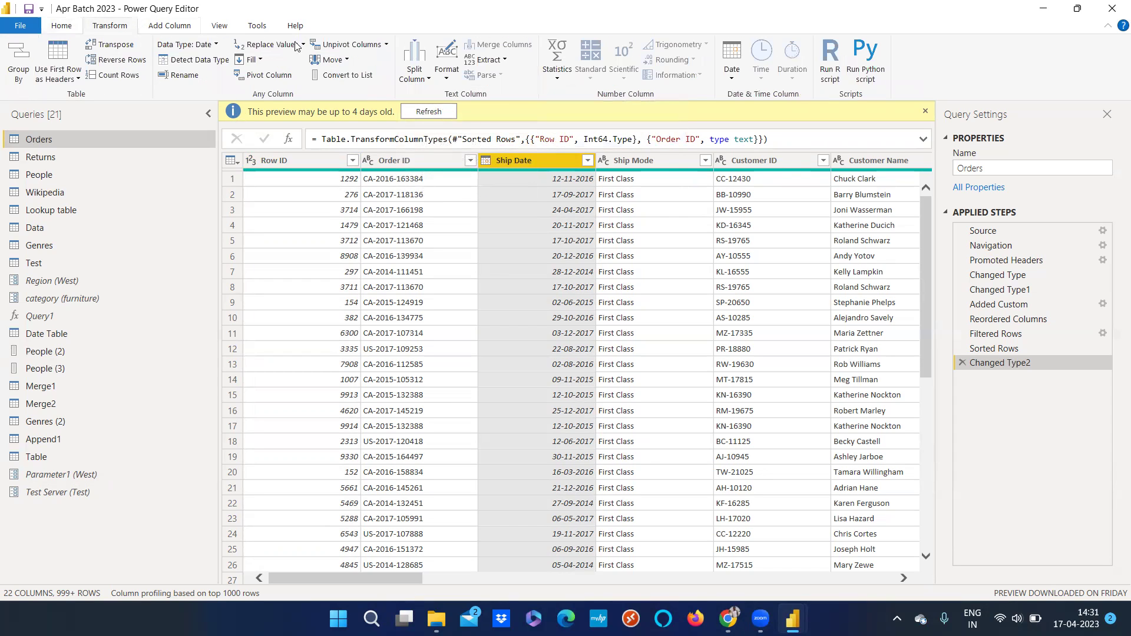
pyautogui.click(406, 80)
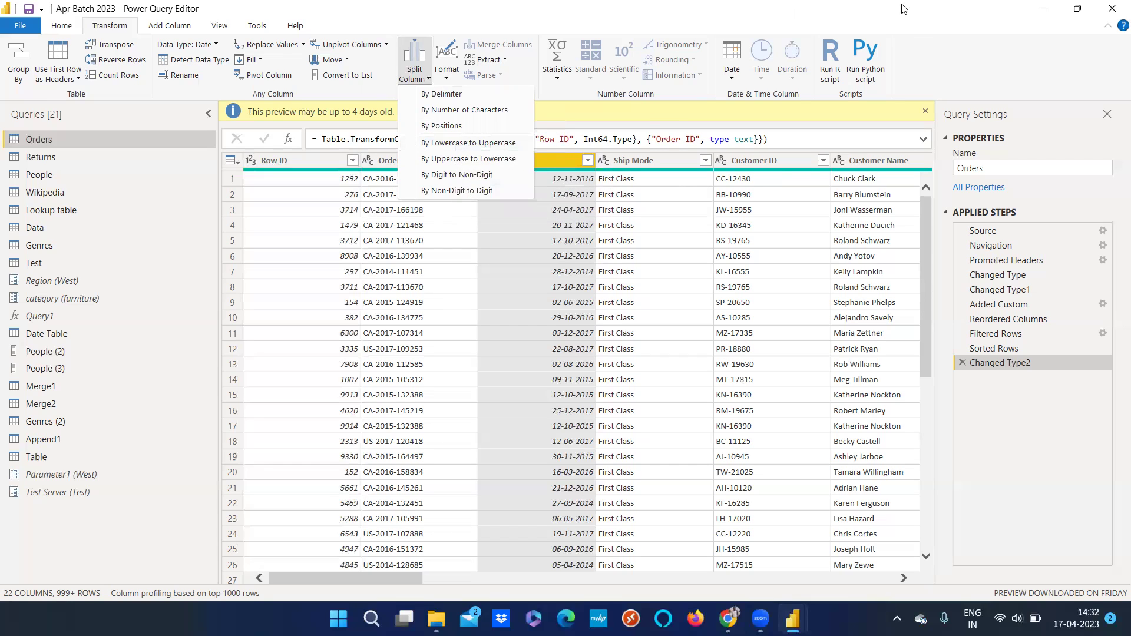
pyautogui.click(910, 31)
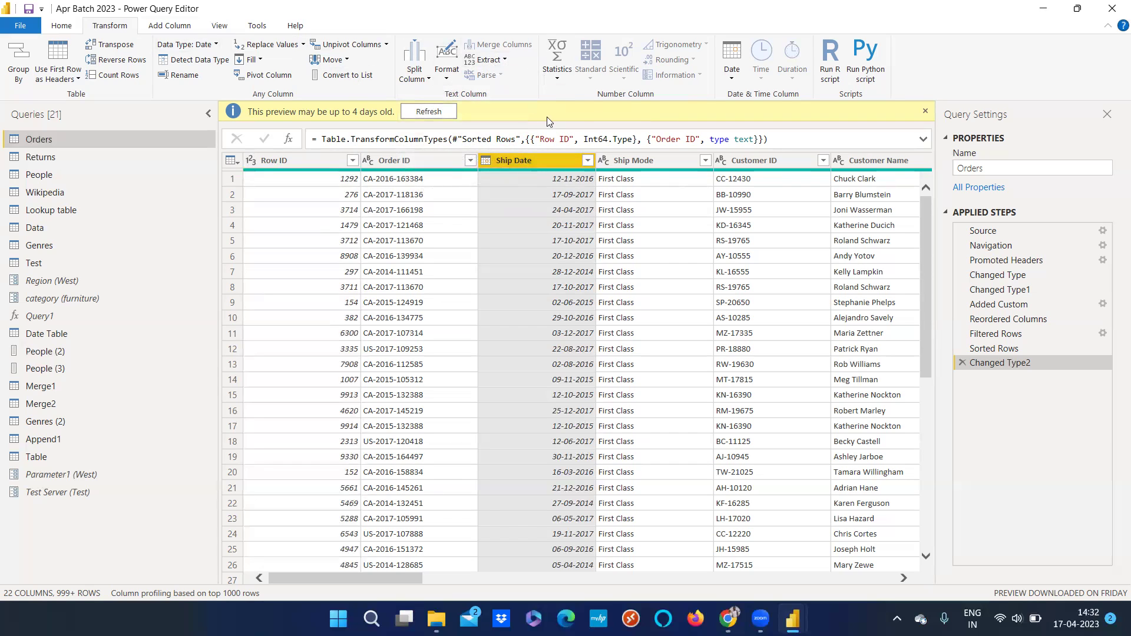
# Step: Examine the text extraction options for the Ship Date and Order ID columns
pyautogui.click(503, 60)
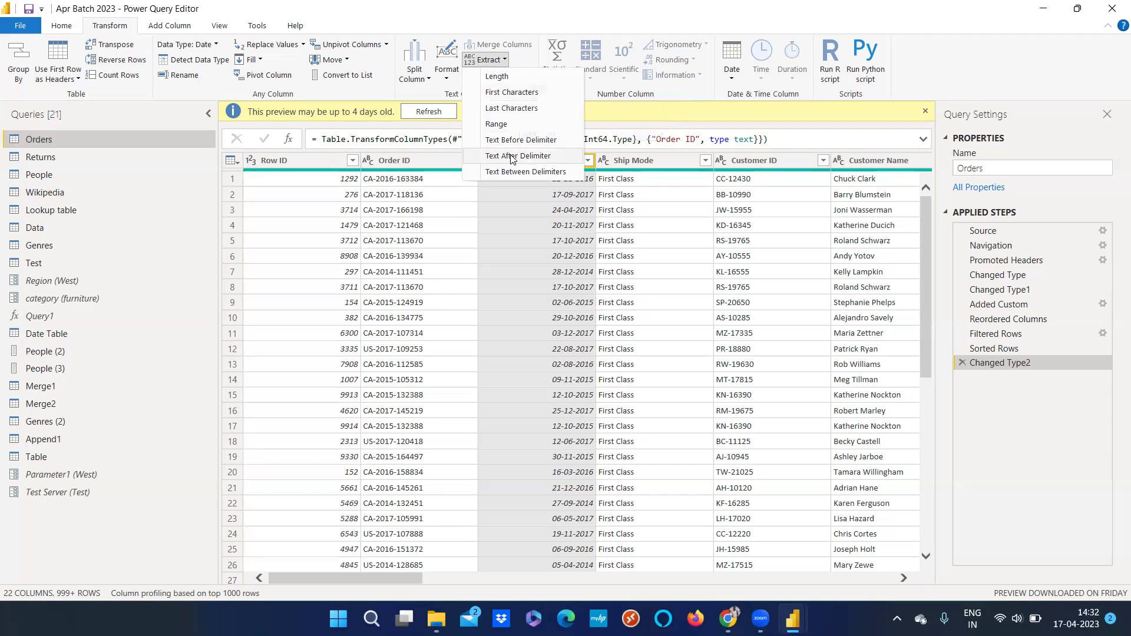
pyautogui.click(532, 190)
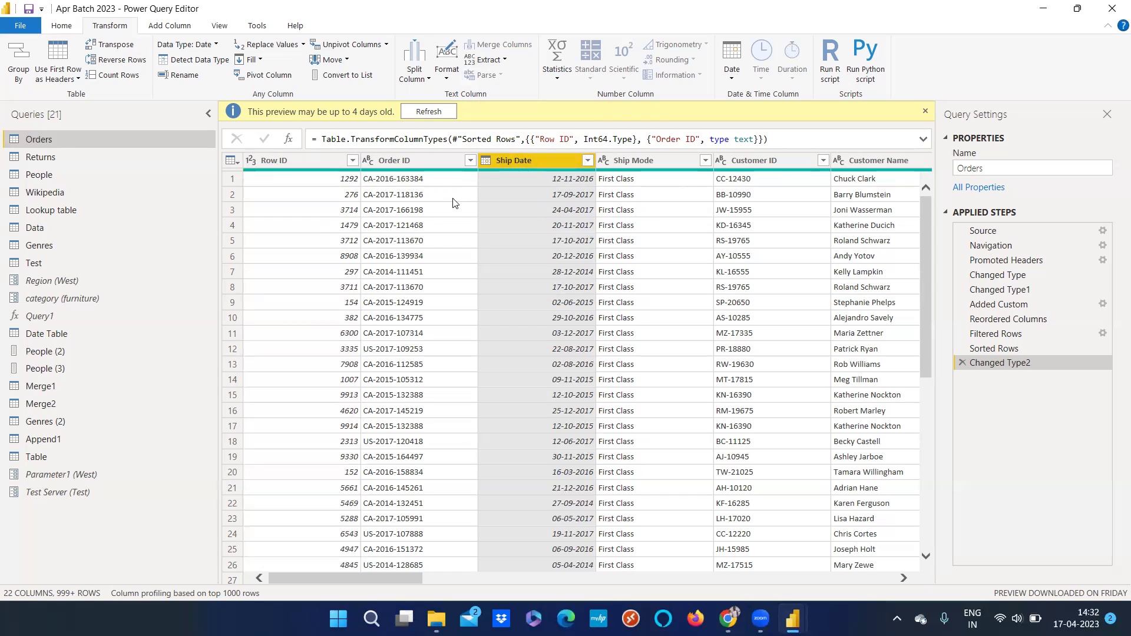
pyautogui.click(393, 160)
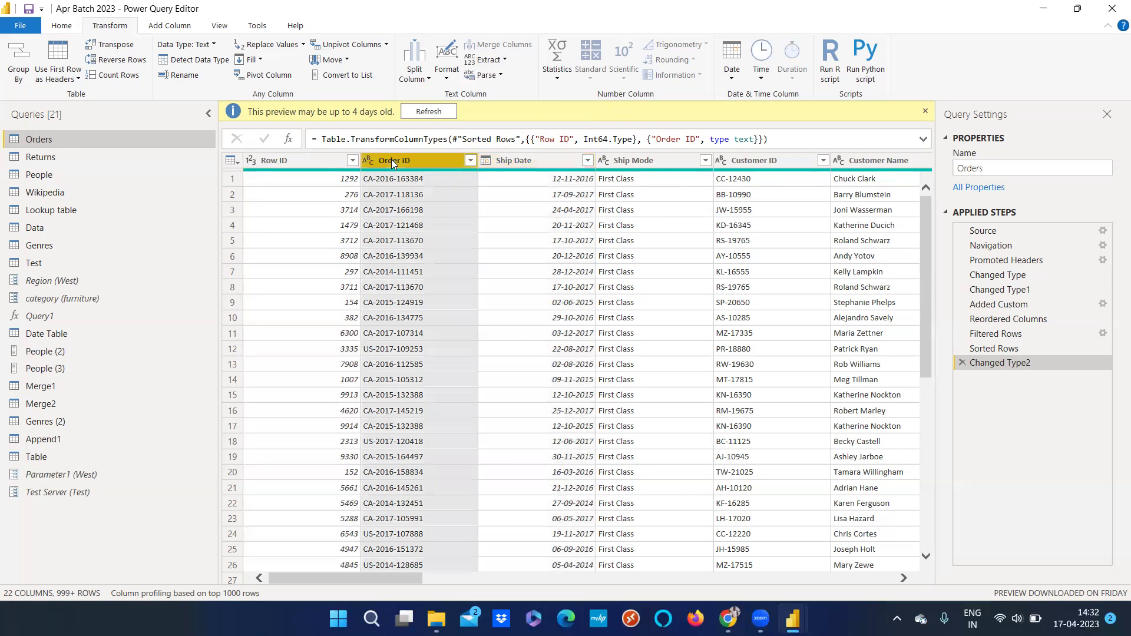
pyautogui.click(487, 61)
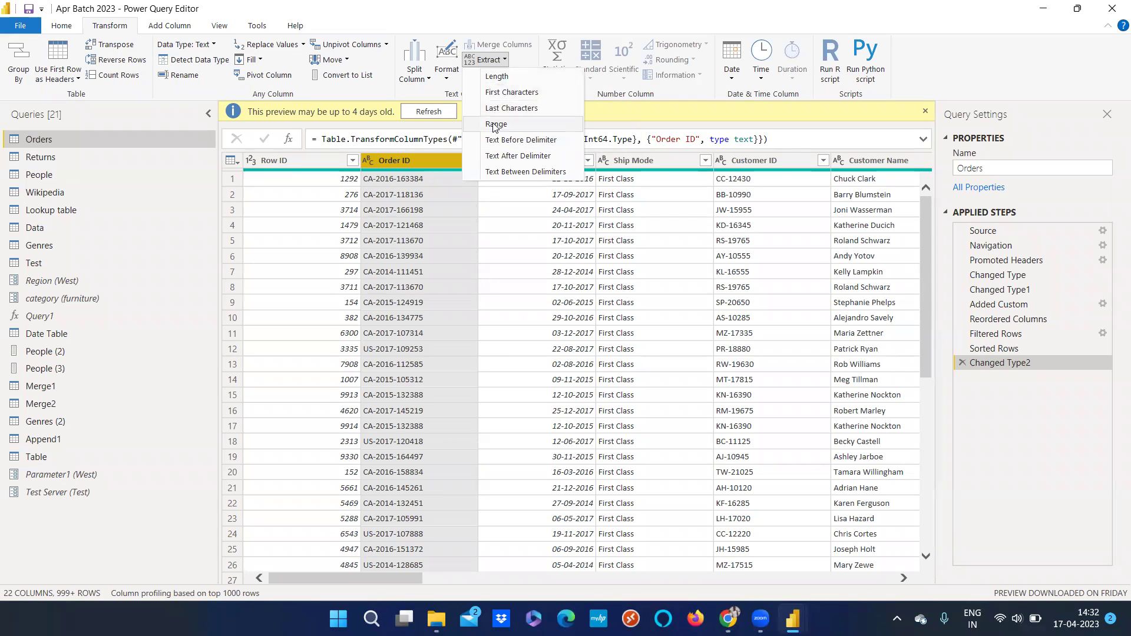
pyautogui.click(431, 175)
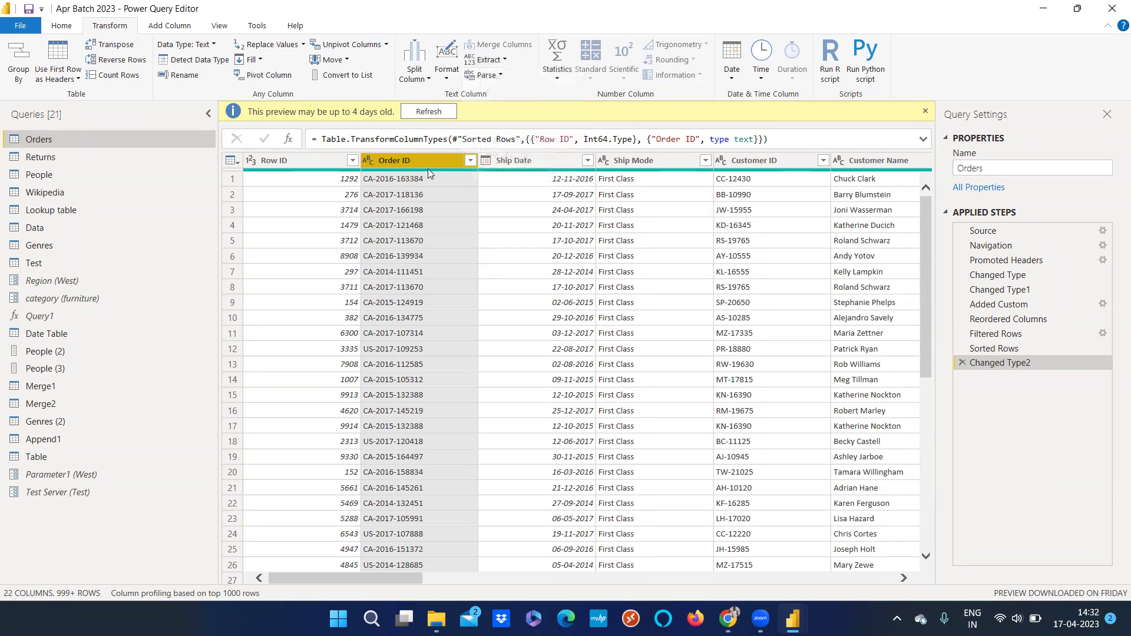
pyautogui.click(488, 60)
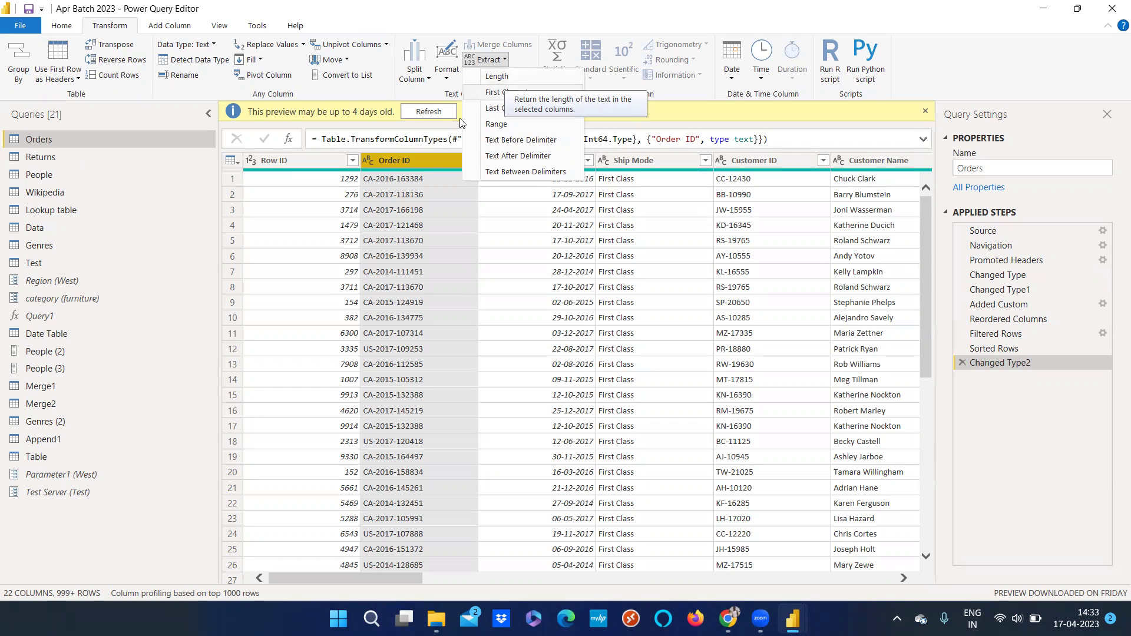
# Step: Try replacing the Row ID values with their text length, and delete the resulting applied step
pyautogui.click(326, 176)
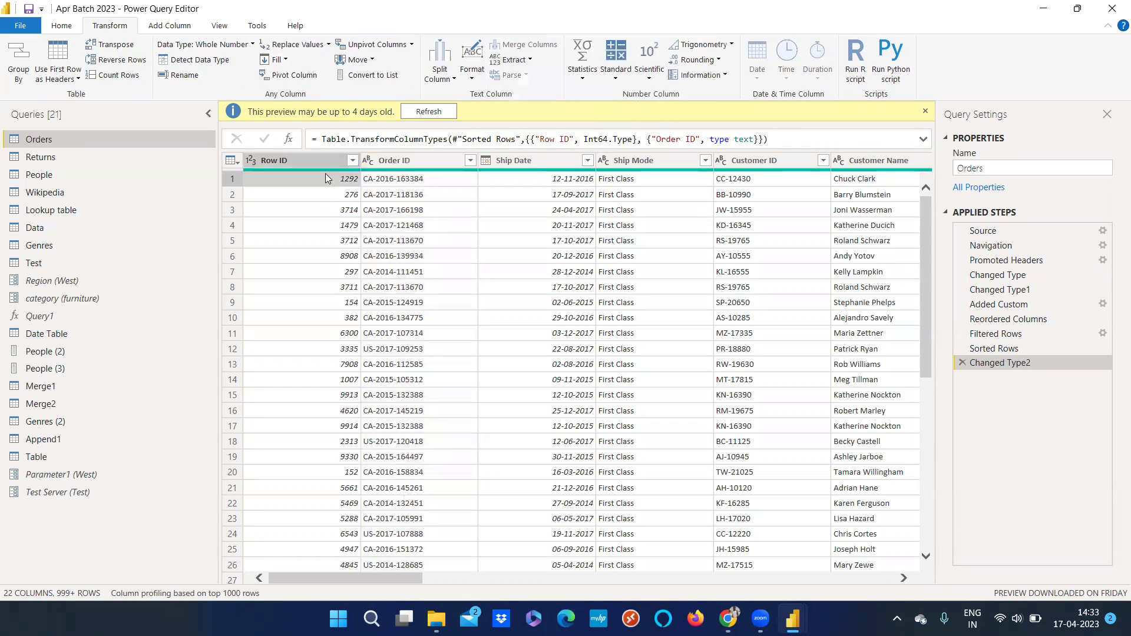
pyautogui.click(329, 163)
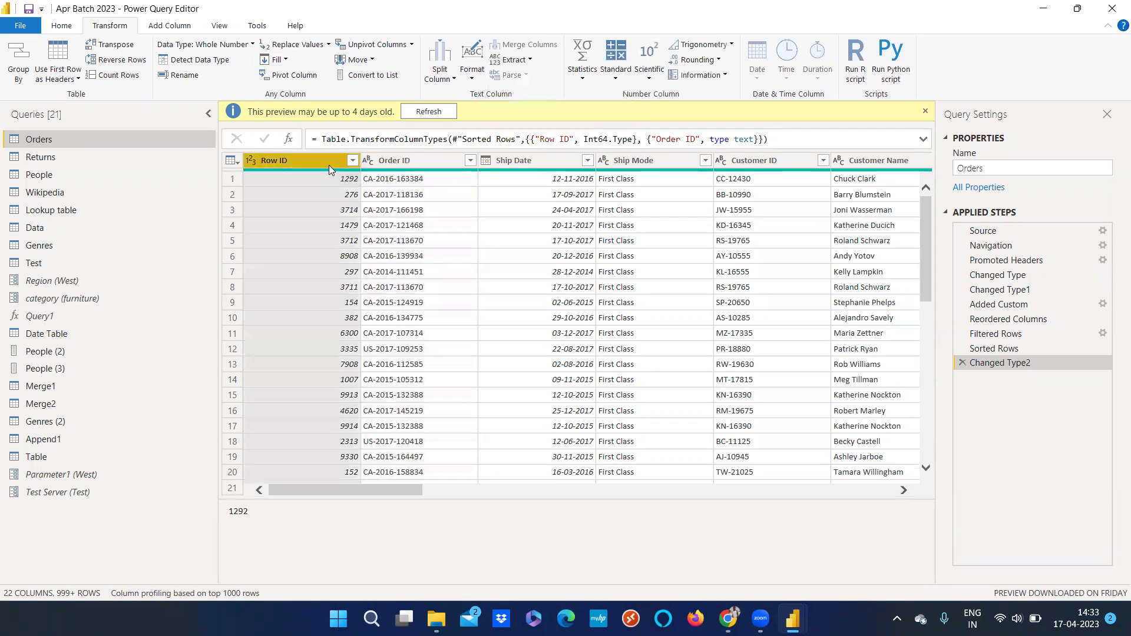
pyautogui.click(514, 60)
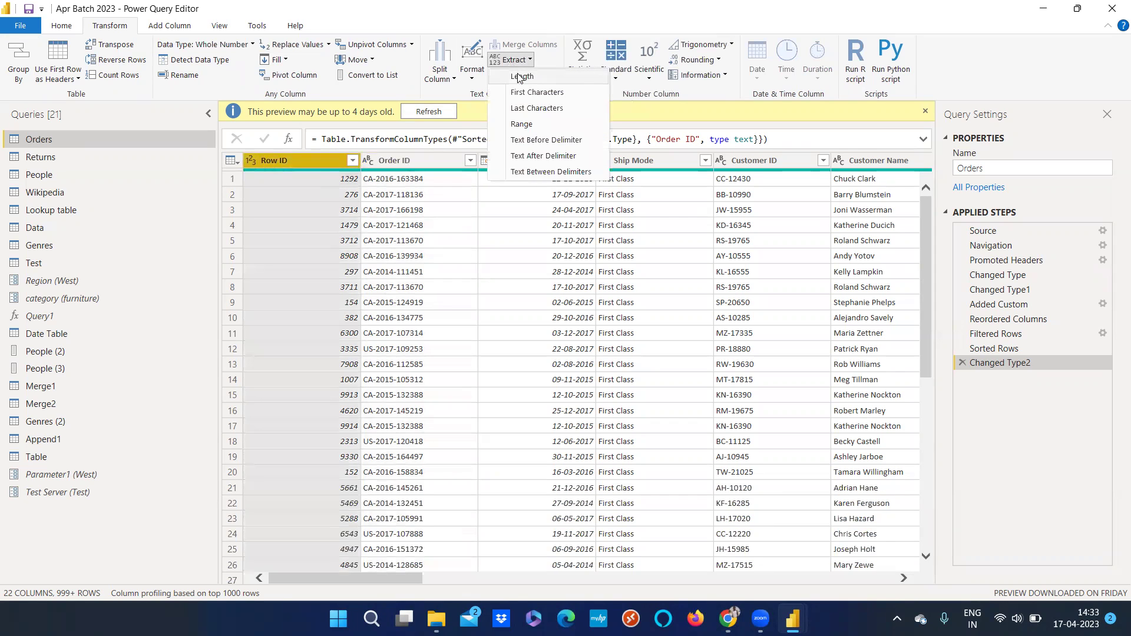
pyautogui.click(520, 79)
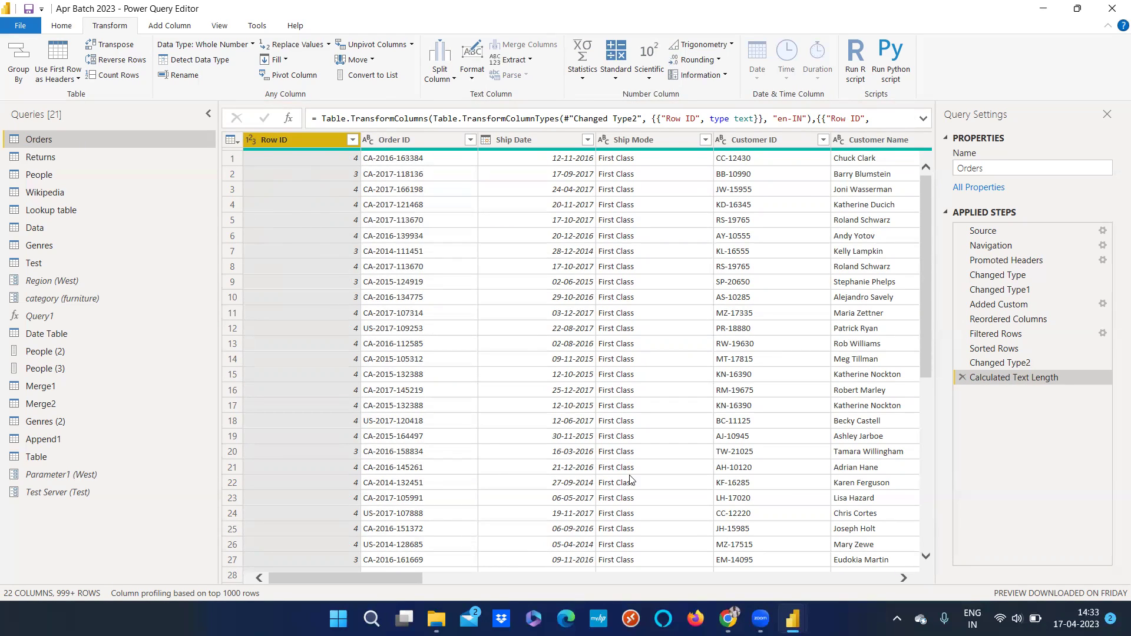
pyautogui.click(962, 377)
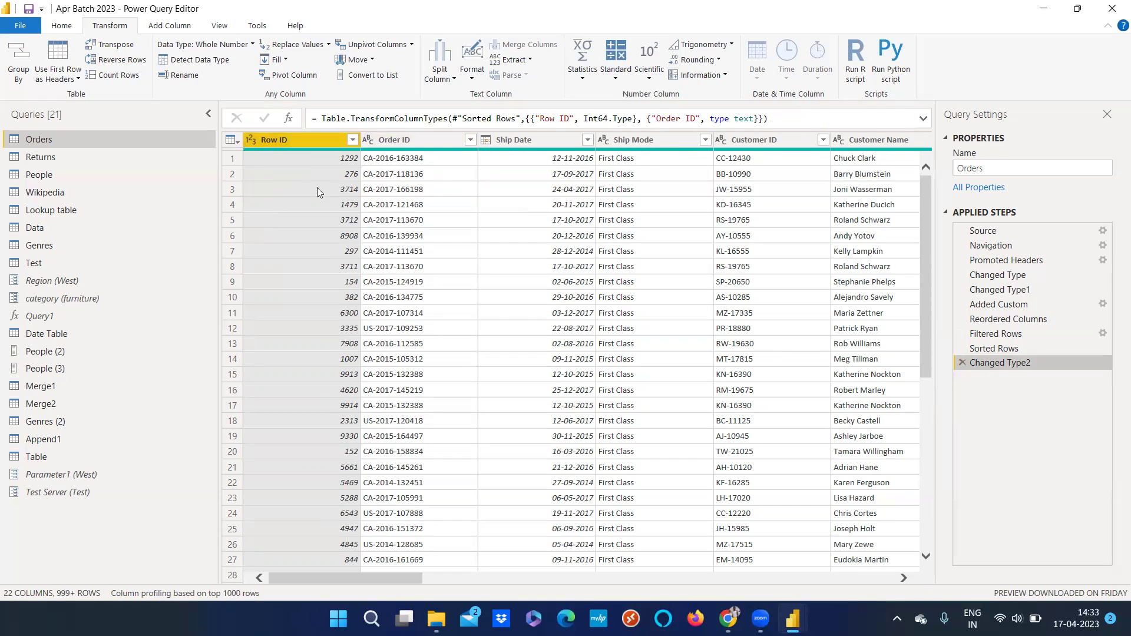
# Step: Duplicate the Row ID column and extract the text length in the copy
pyautogui.rightClick(306, 139)
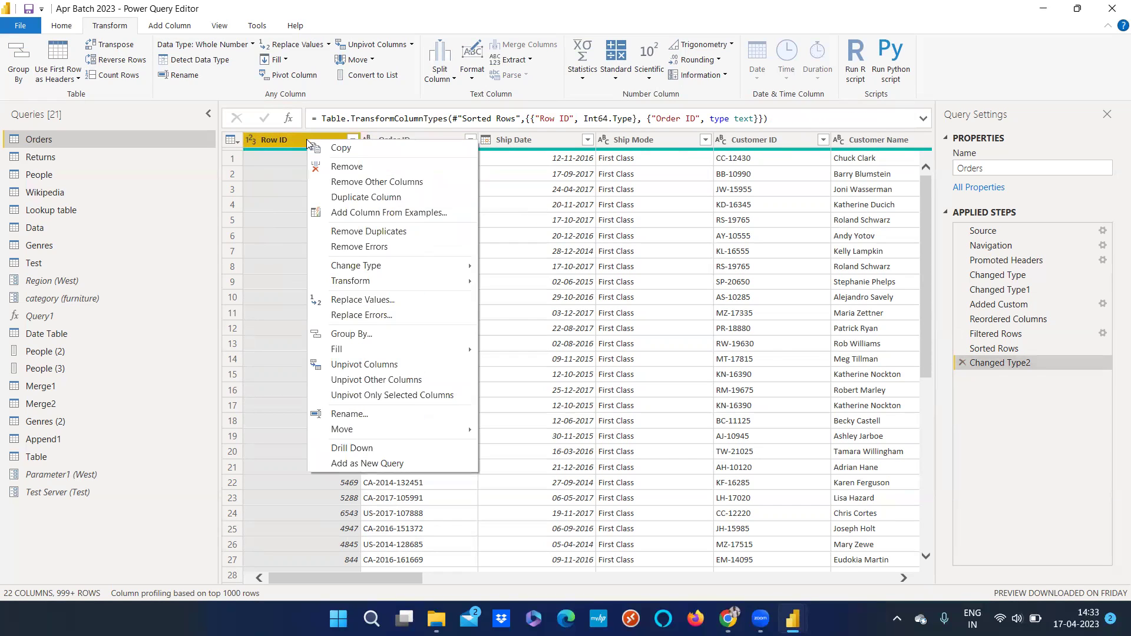
pyautogui.click(338, 203)
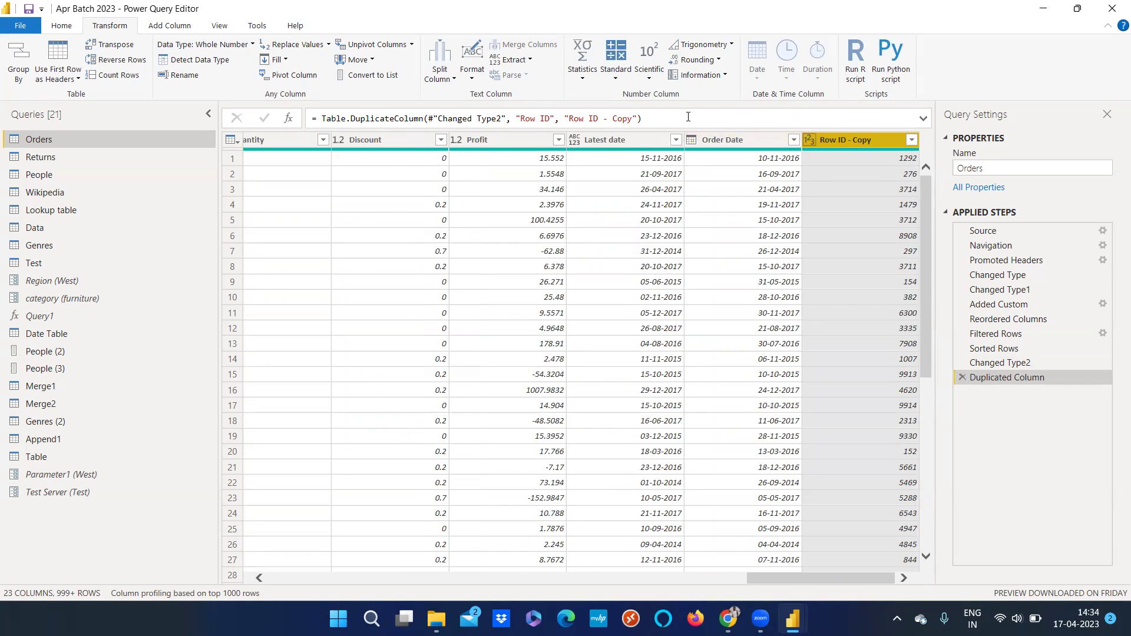
pyautogui.click(517, 61)
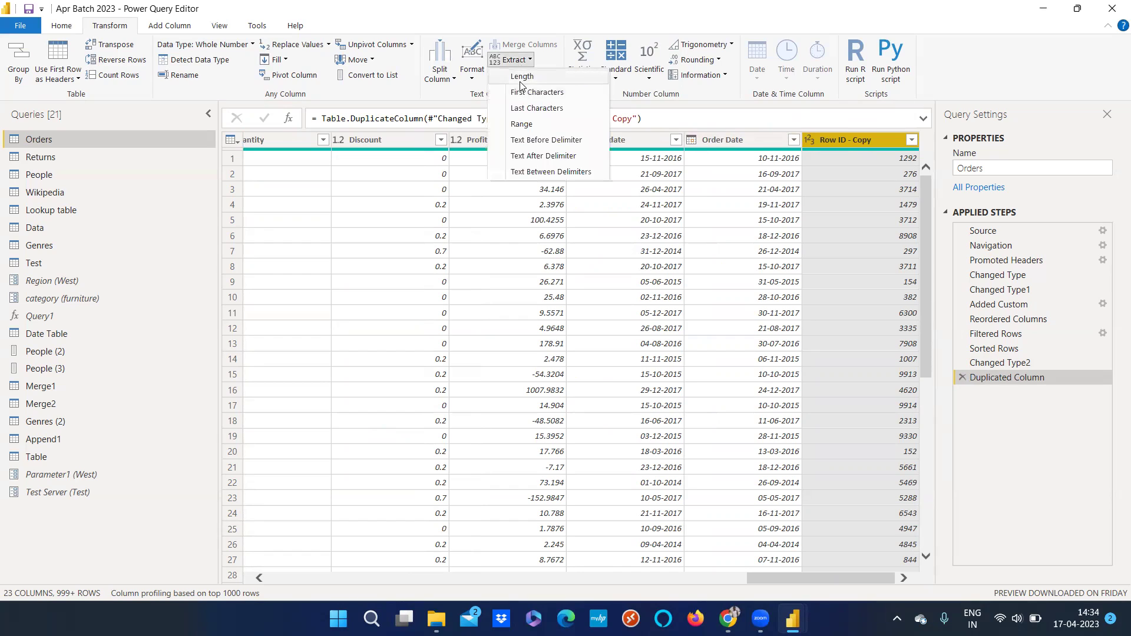
pyautogui.click(521, 77)
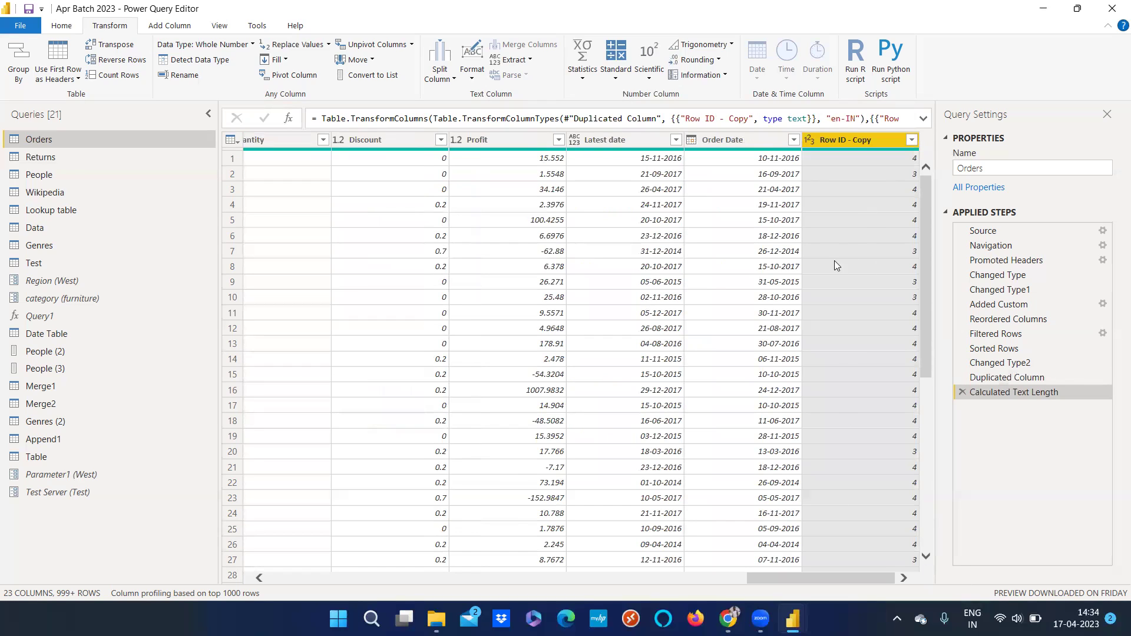
# Step: Rename the copied Row ID column as "Lenght - rowid"
pyautogui.doubleClick(869, 141)
pyautogui.write('Lenght')
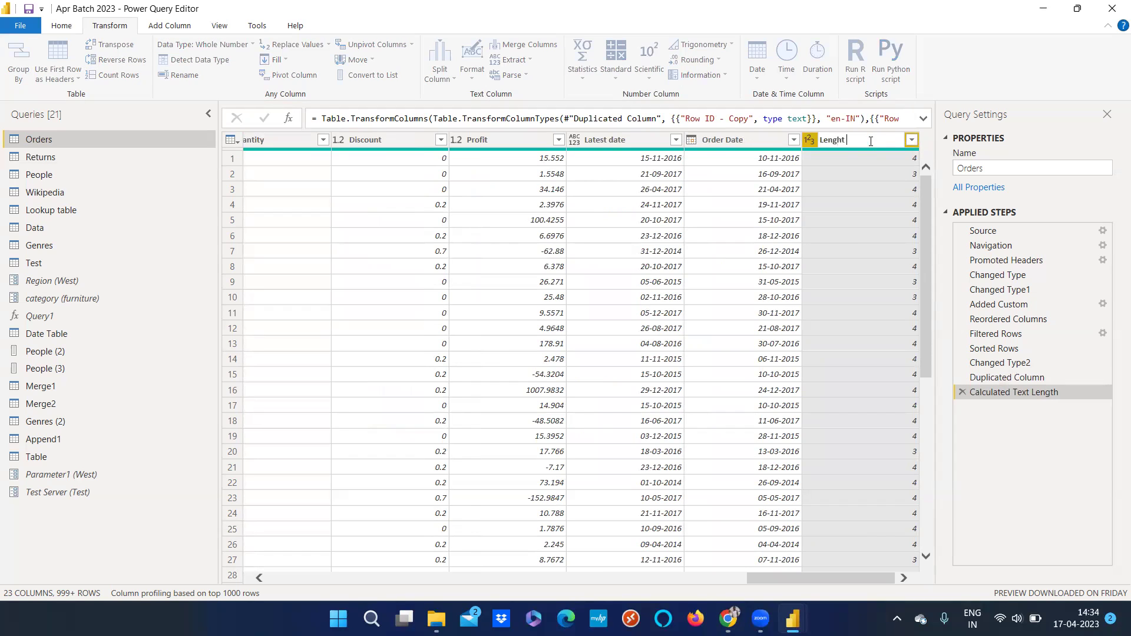
pyautogui.write(' - rowid')
pyautogui.press('Return')
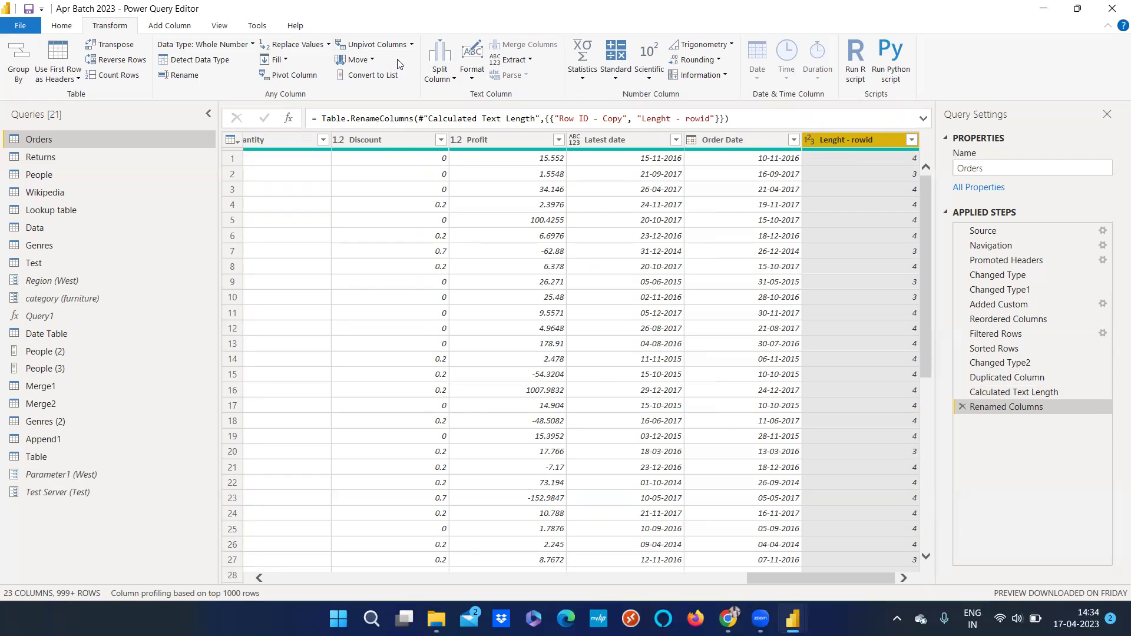
# Step: Extract a text range from the Order ID column, with starting index 1 and 2 characters
pyautogui.click(515, 61)
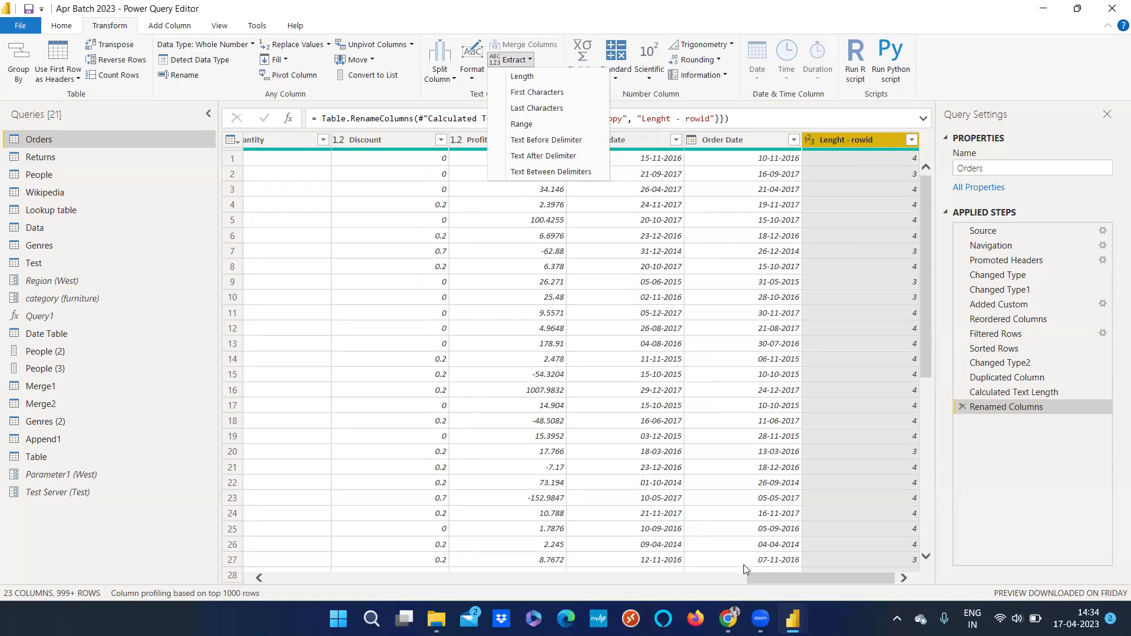
pyautogui.click(765, 573)
pyautogui.moveTo(766, 573); pyautogui.dragTo(204, 543)
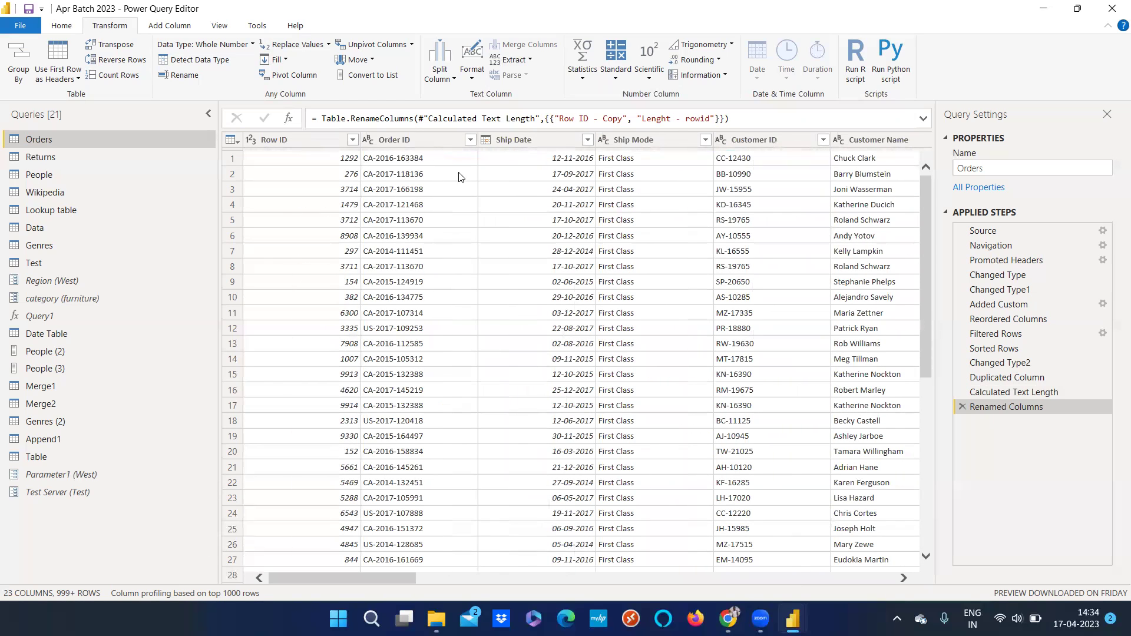
pyautogui.click(395, 140)
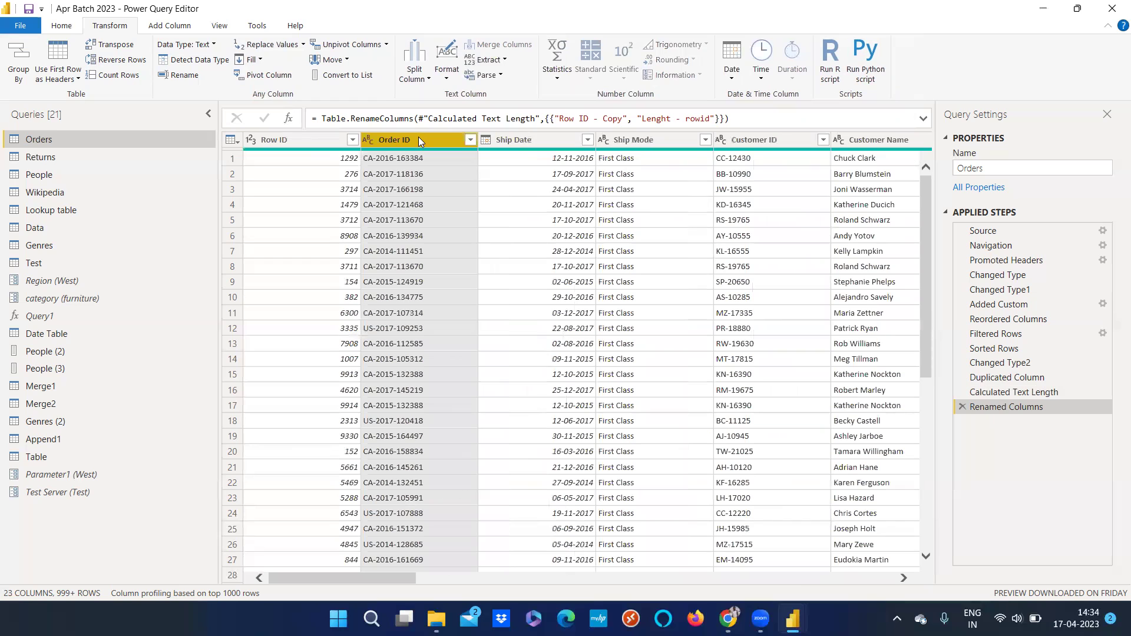
pyautogui.click(488, 59)
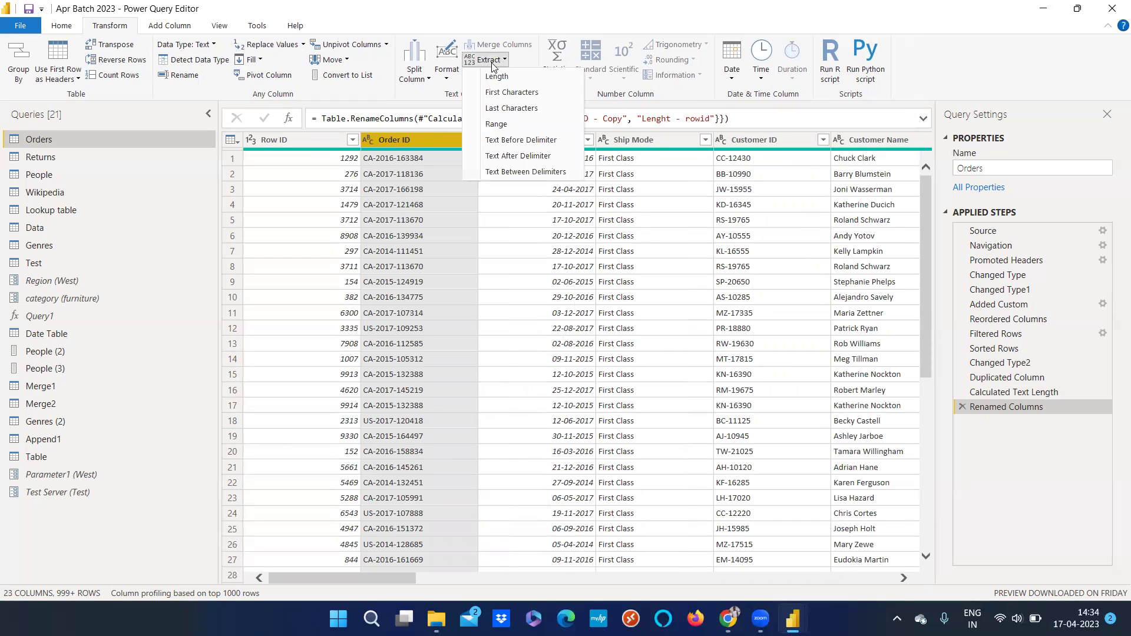
pyautogui.press('Escape')
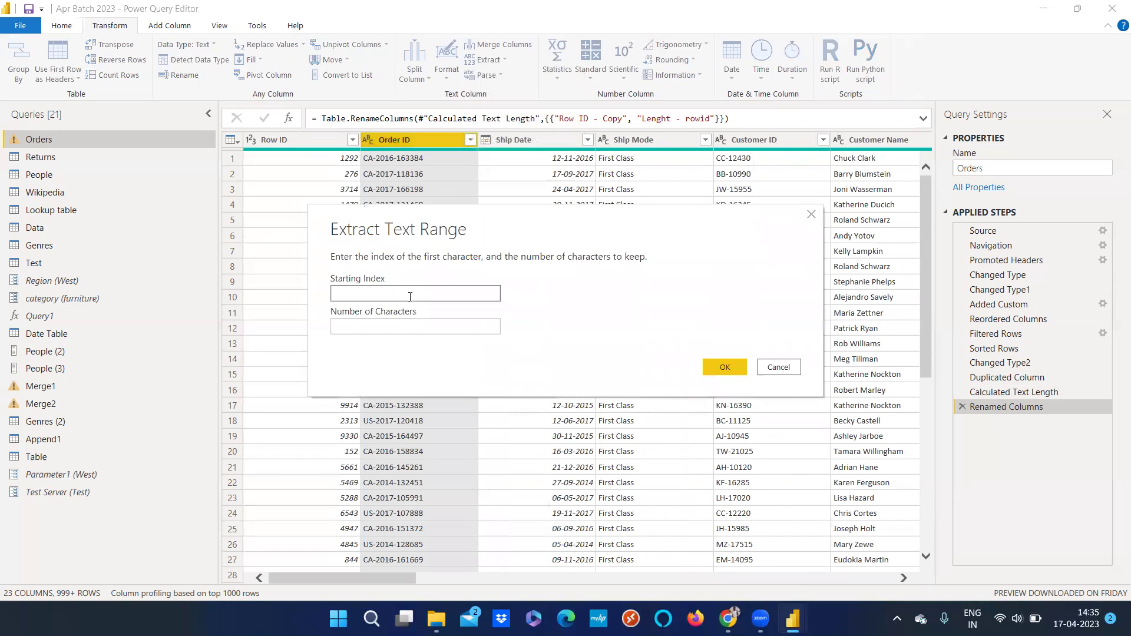
pyautogui.write('1')
pyautogui.click(411, 327)
pyautogui.write('2')
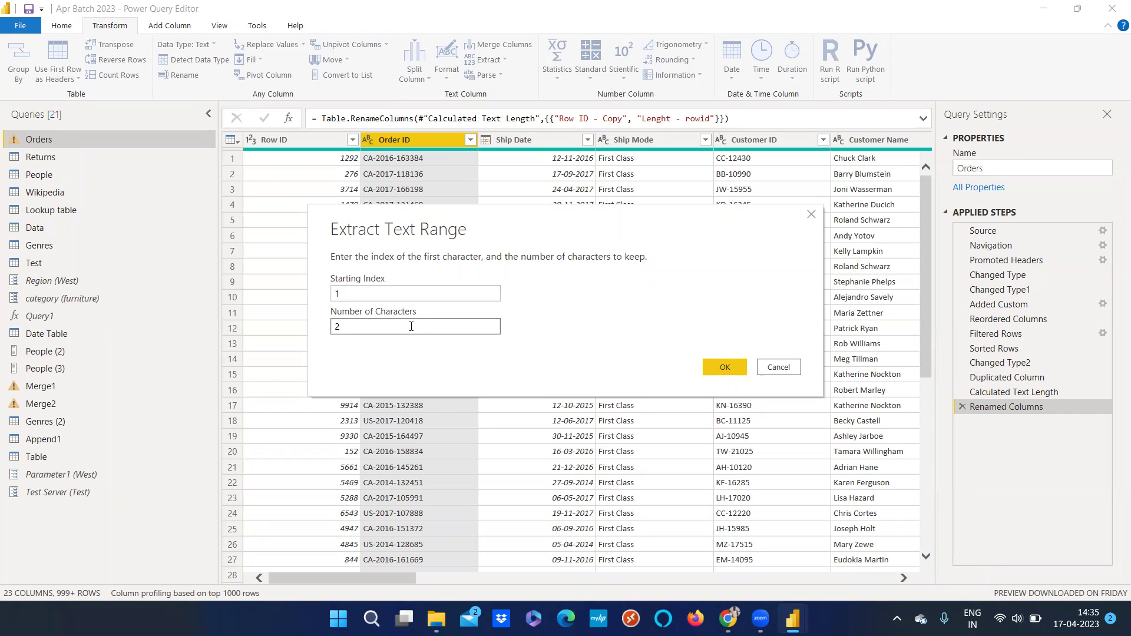
pyautogui.click(722, 366)
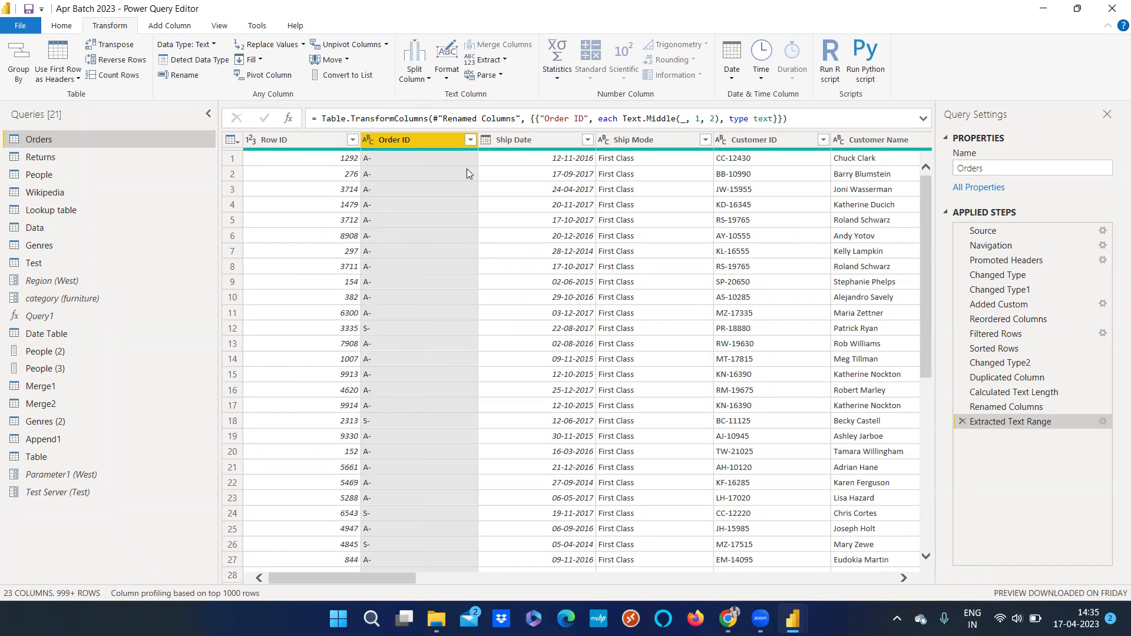
# Step: Set the starting index of the Order ID text range extraction to 0
pyautogui.doubleClick(999, 422)
pyautogui.click(481, 300)
pyautogui.press('BackSpace')
pyautogui.write('0')
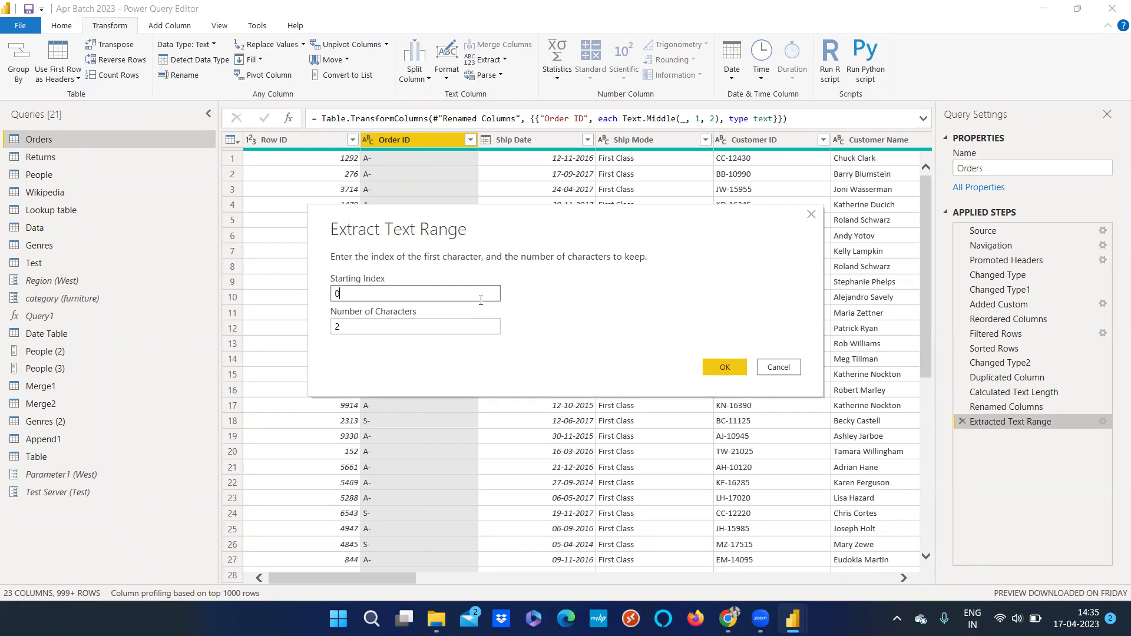
pyautogui.click(723, 369)
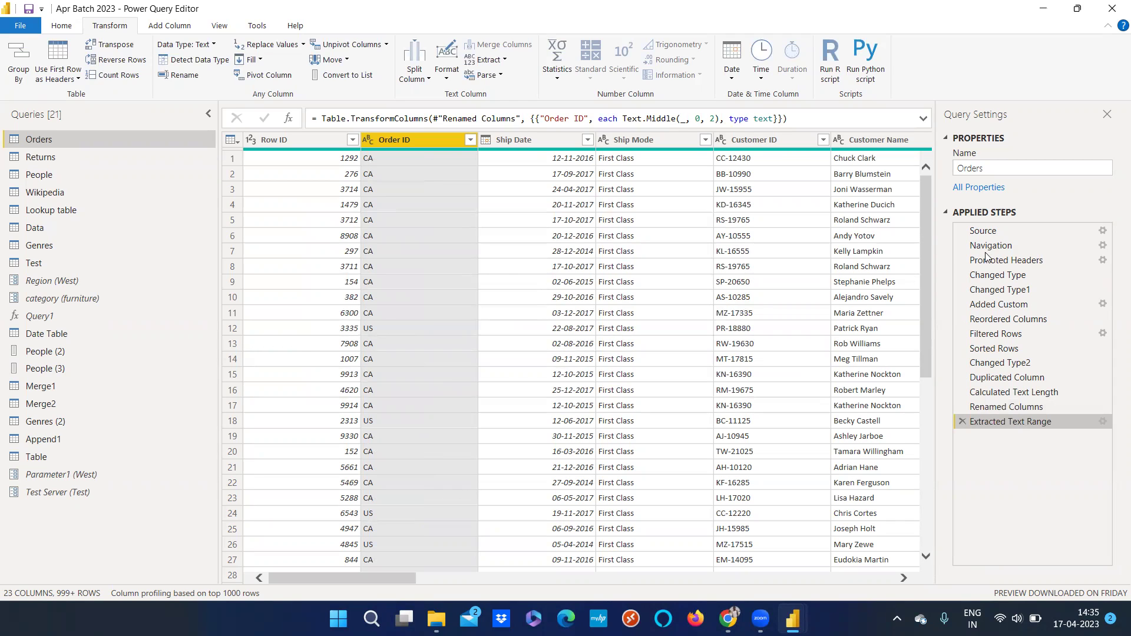
# Step: Delete the applied step that extracts the text range from the Order ID column
pyautogui.click(491, 60)
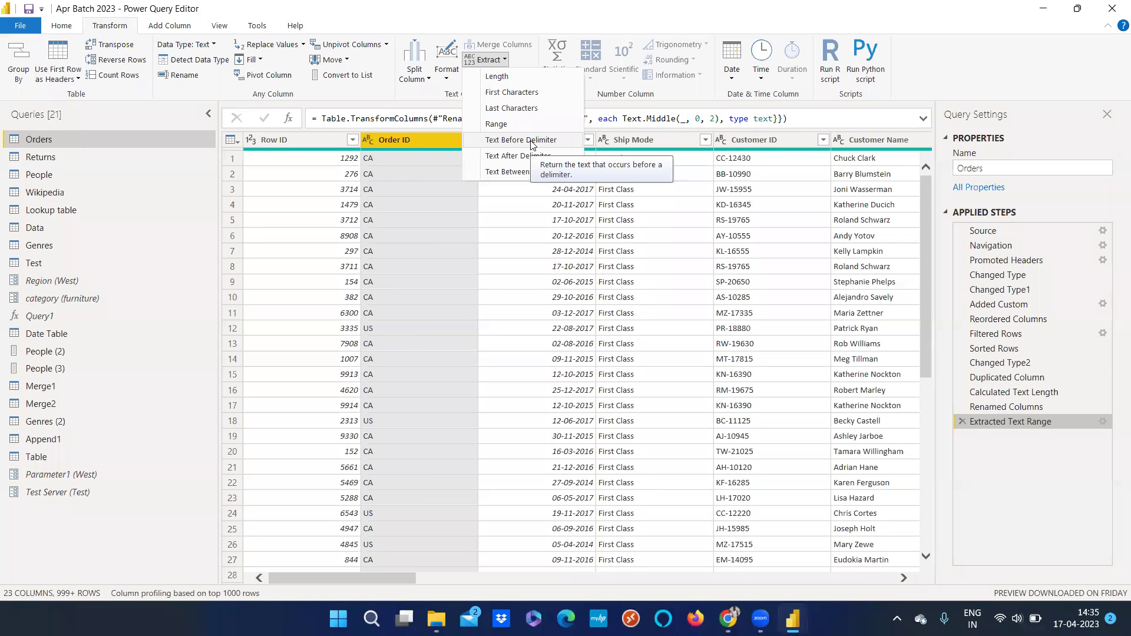
pyautogui.click(965, 424)
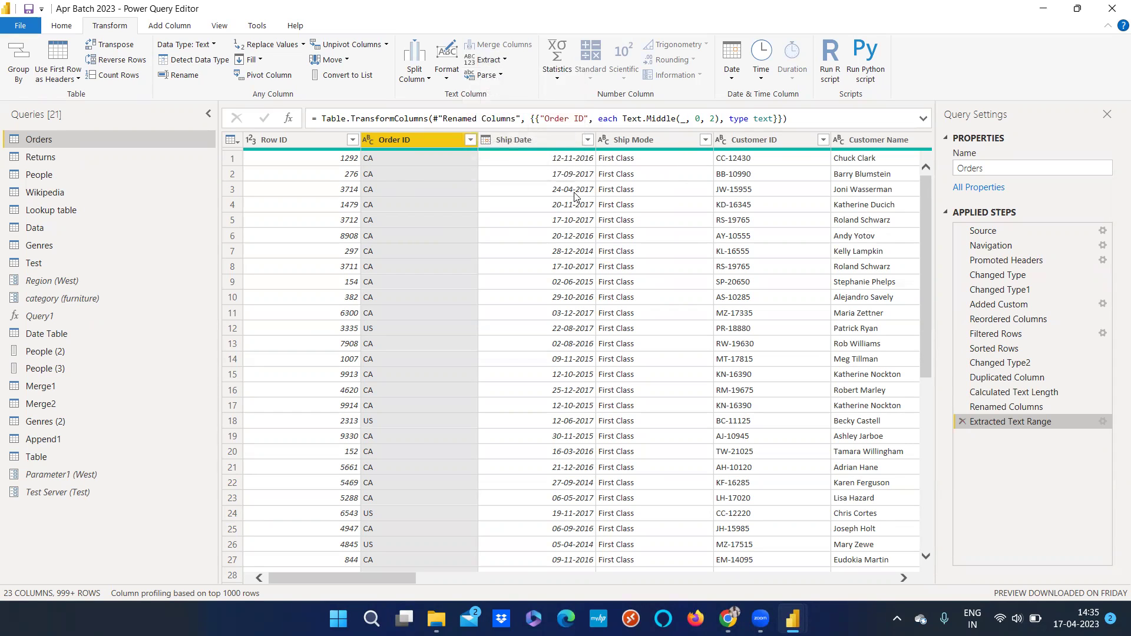
pyautogui.click(963, 422)
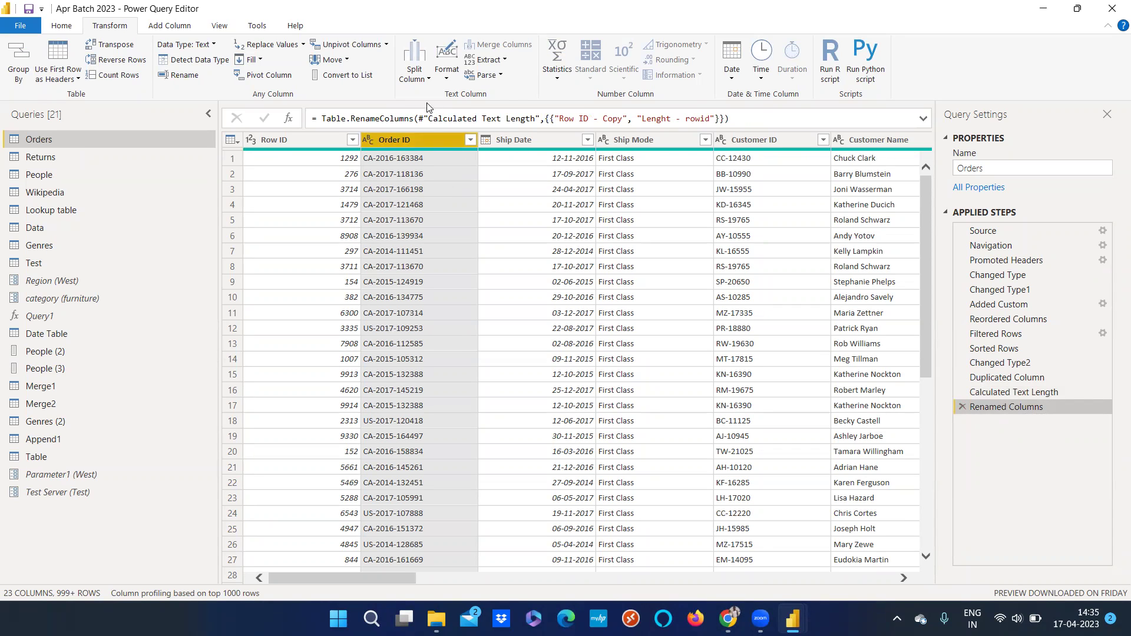
# Step: Try extracting the Order ID text before the "-" delimiter, and delete the resulting applied step
pyautogui.click(487, 59)
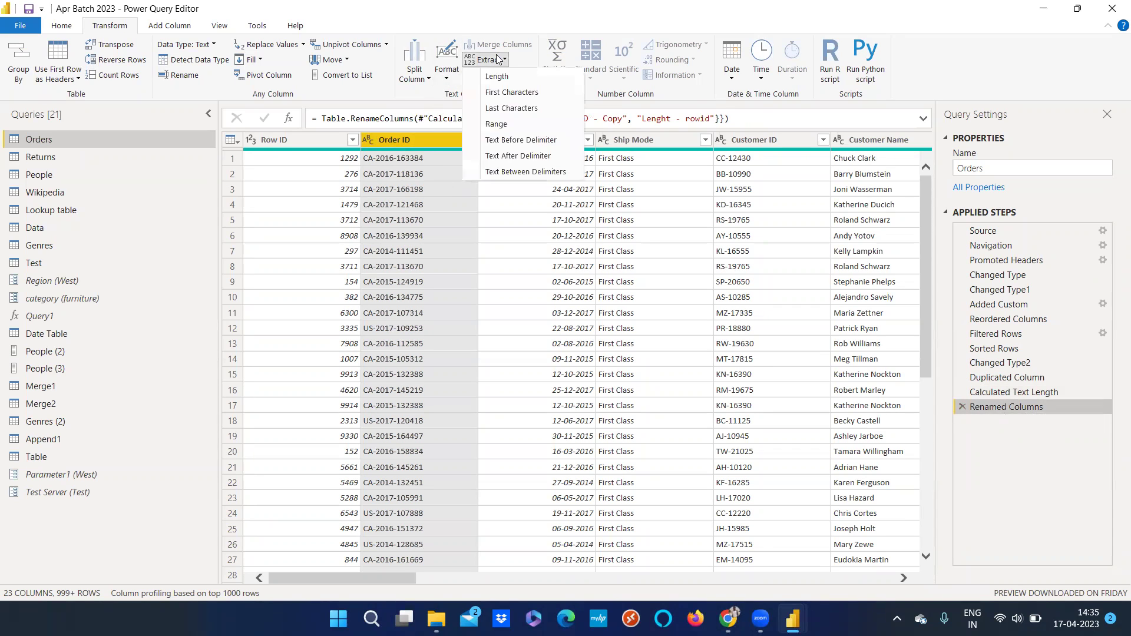
pyautogui.click(516, 141)
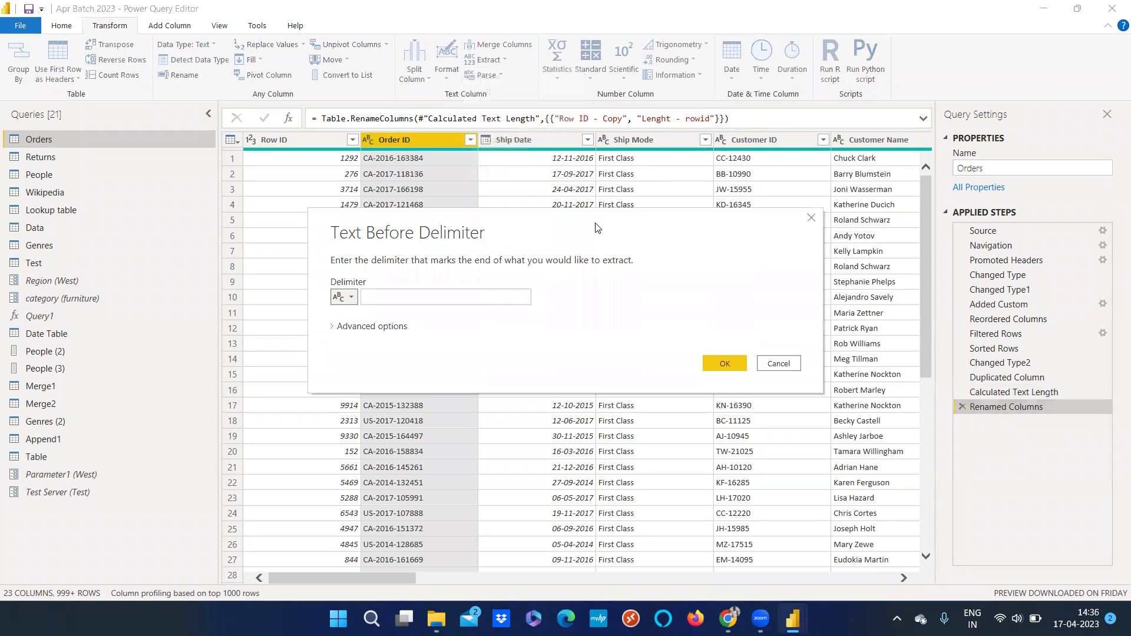
pyautogui.click(476, 303)
pyautogui.write('-')
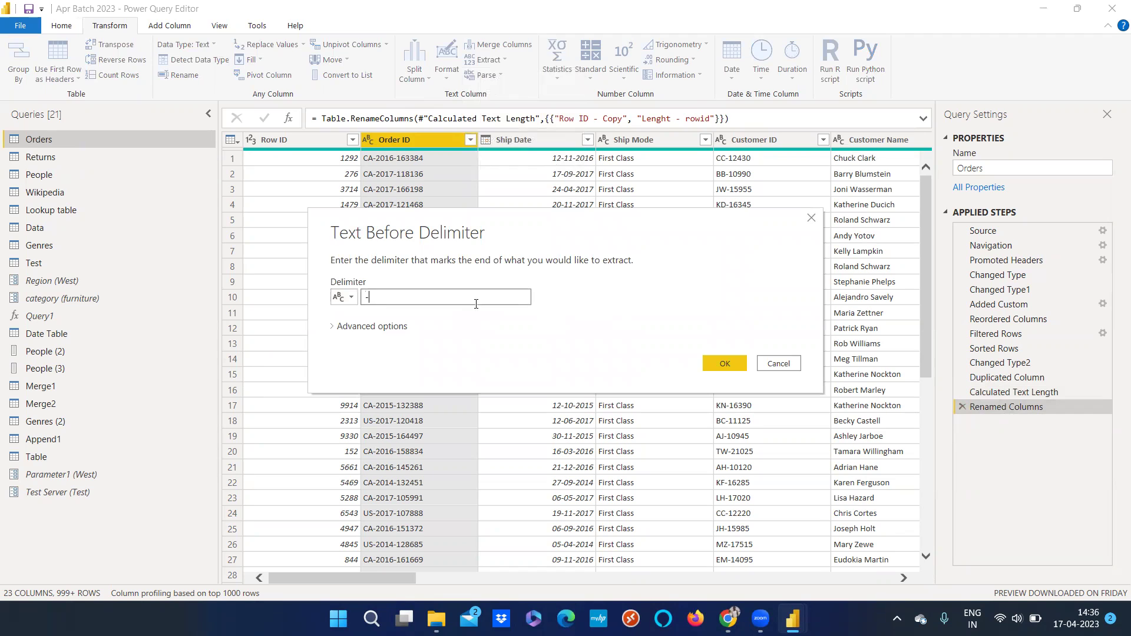
pyautogui.click(712, 357)
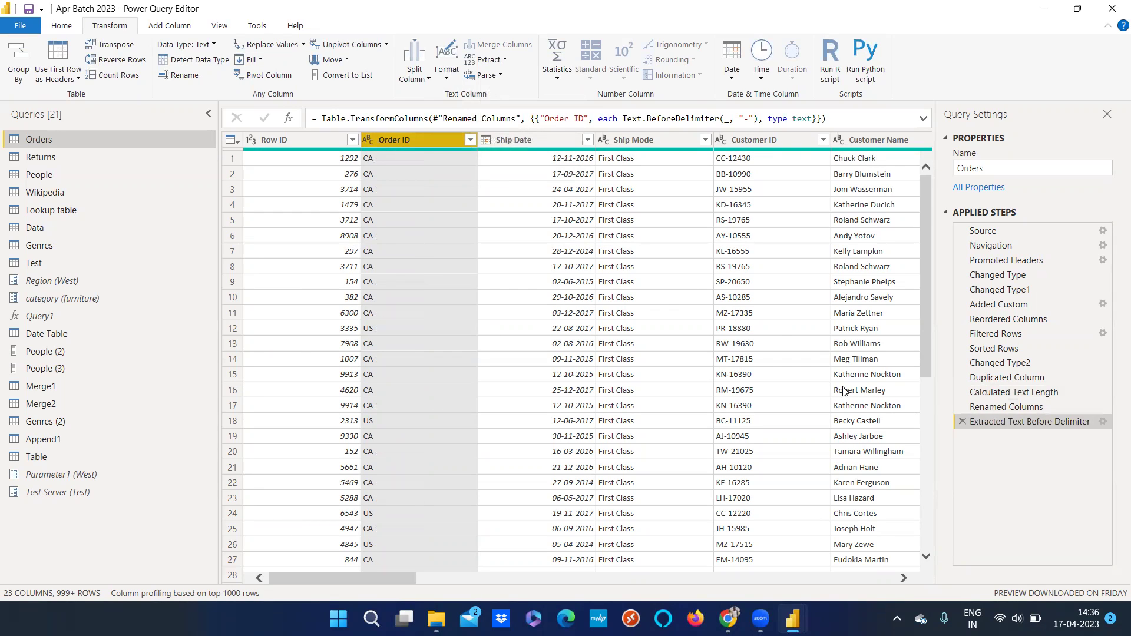
pyautogui.click(962, 422)
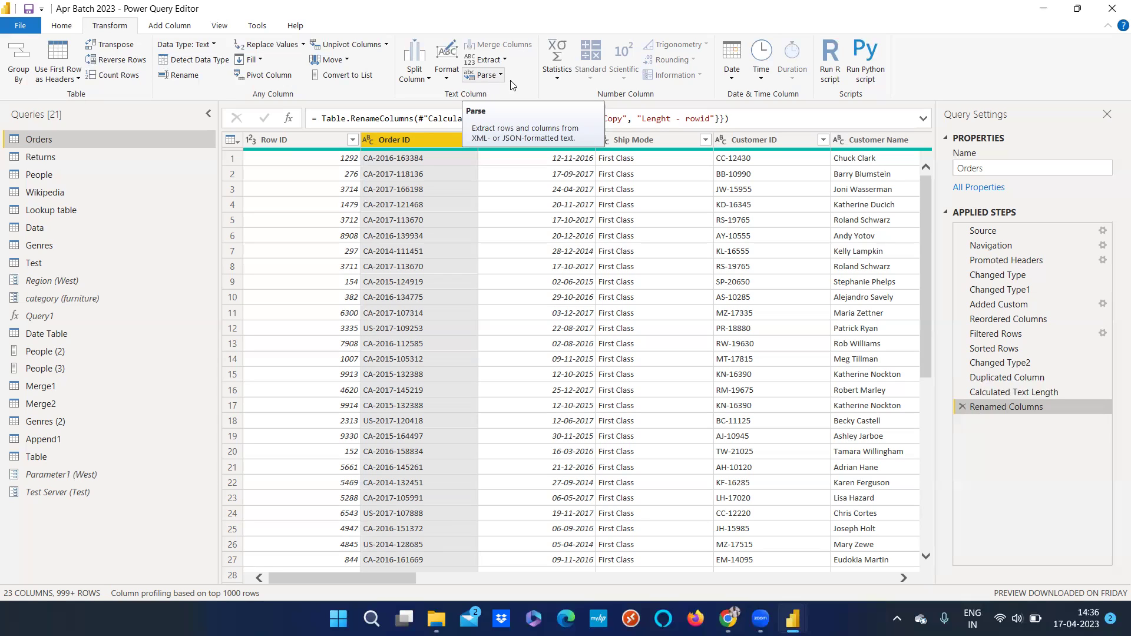
# Step: Try calculating the minimum of the Profit column, and delete the resulting applied step
pyautogui.click(566, 86)
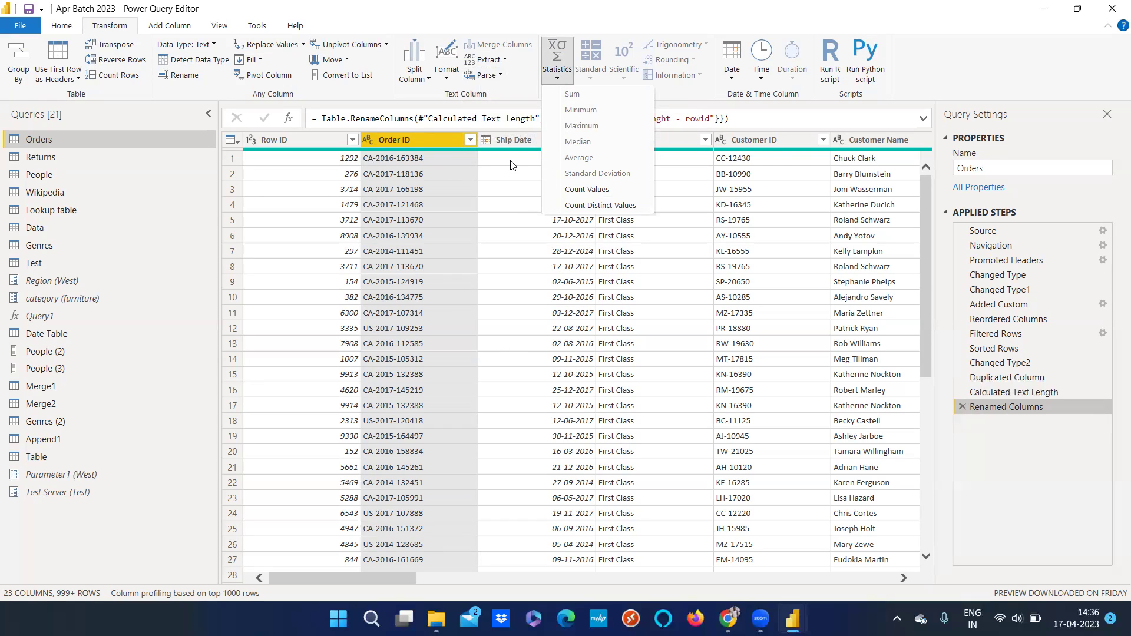
pyautogui.click(522, 145)
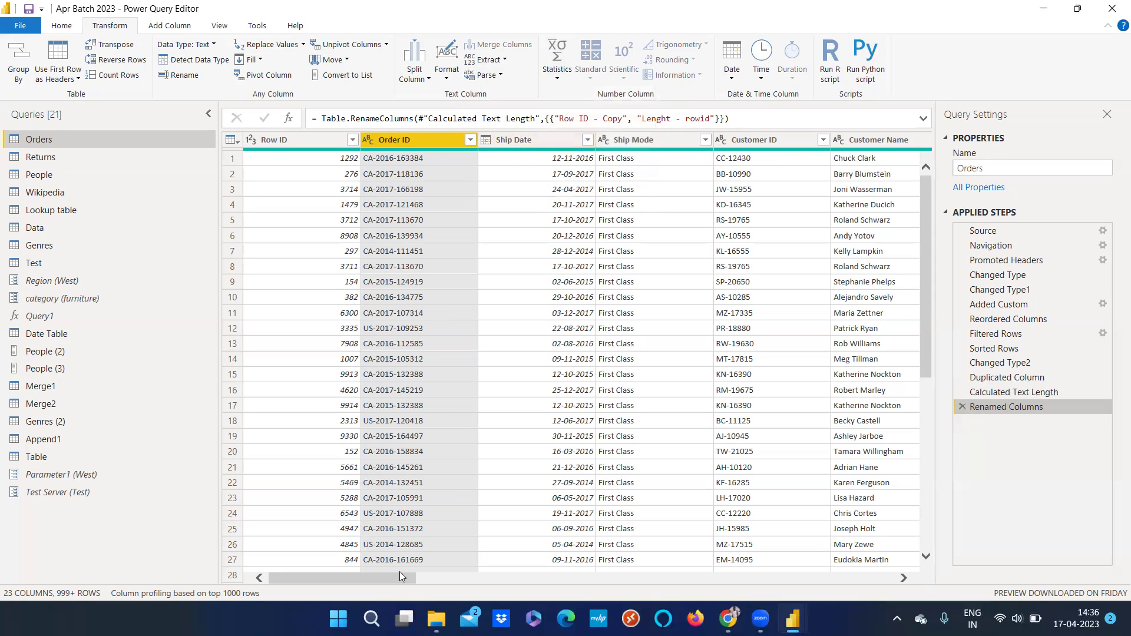
pyautogui.moveTo(399, 572); pyautogui.dragTo(942, 571)
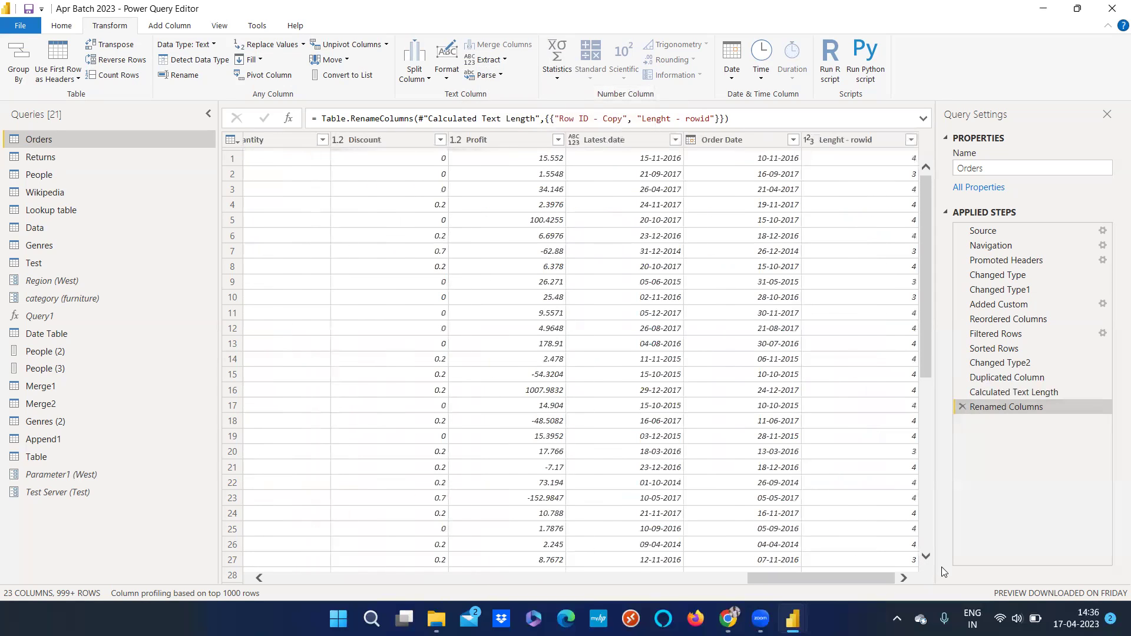
pyautogui.click(470, 141)
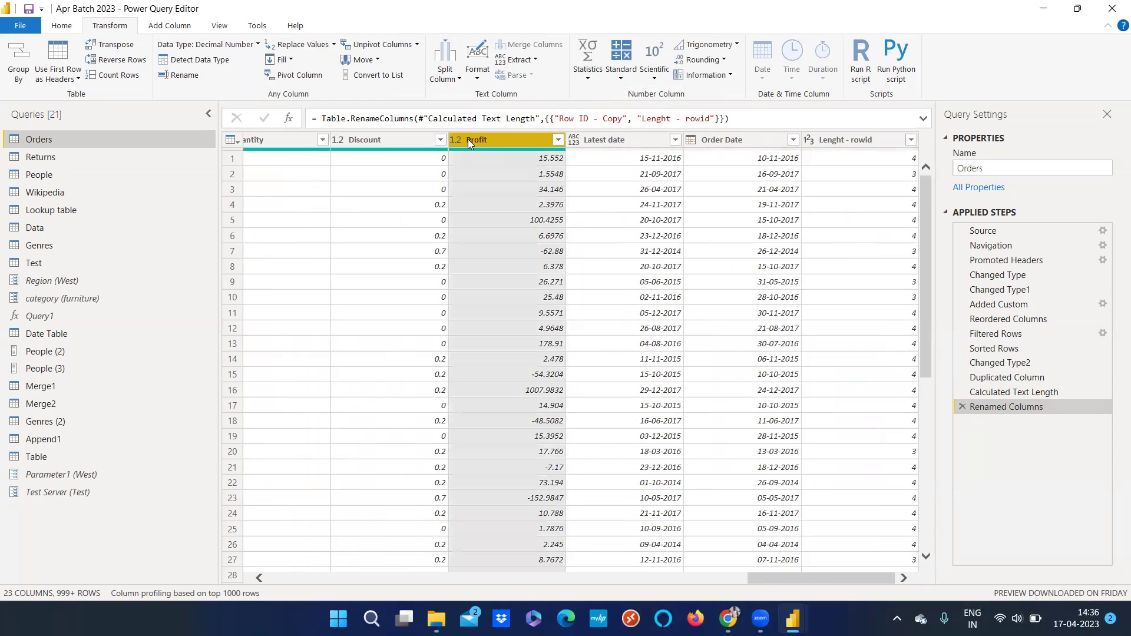
pyautogui.click(531, 61)
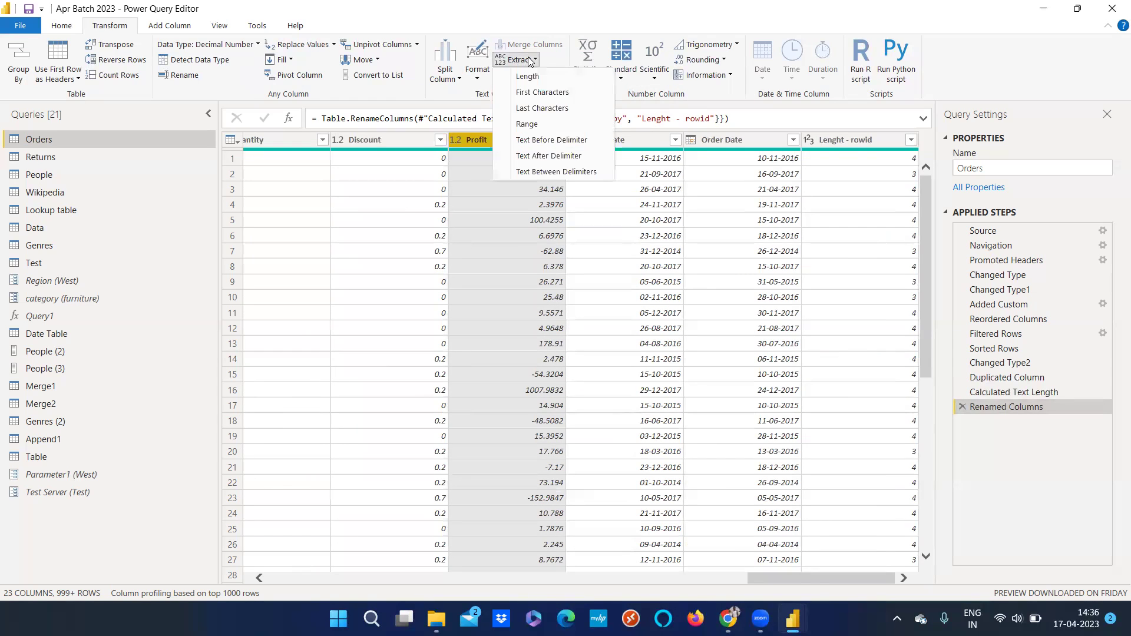
pyautogui.click(631, 27)
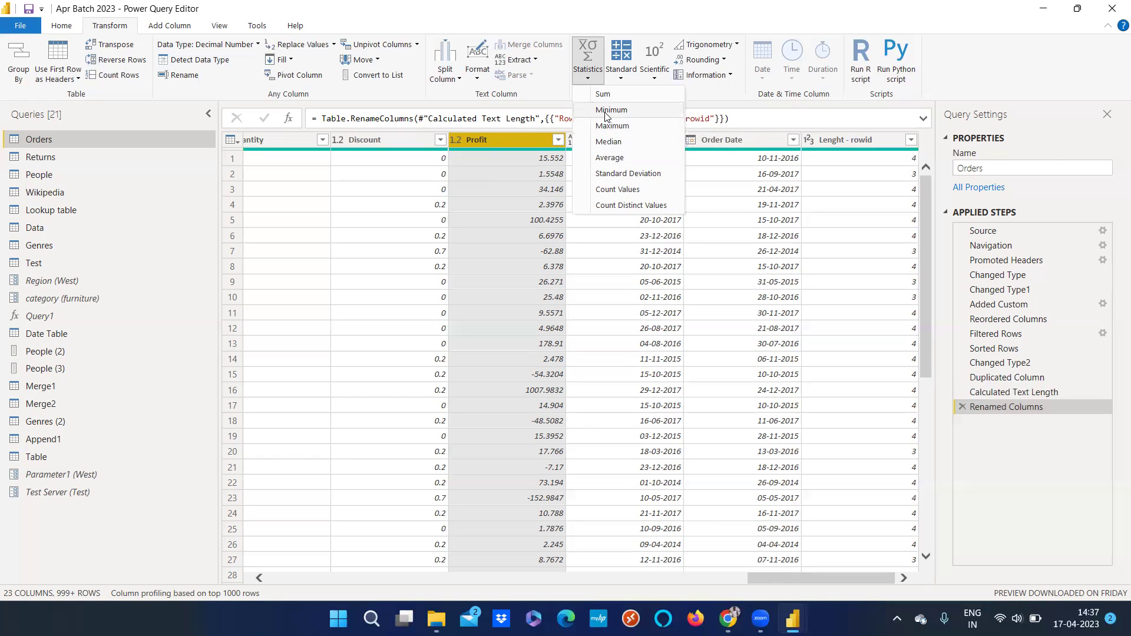
pyautogui.click(607, 110)
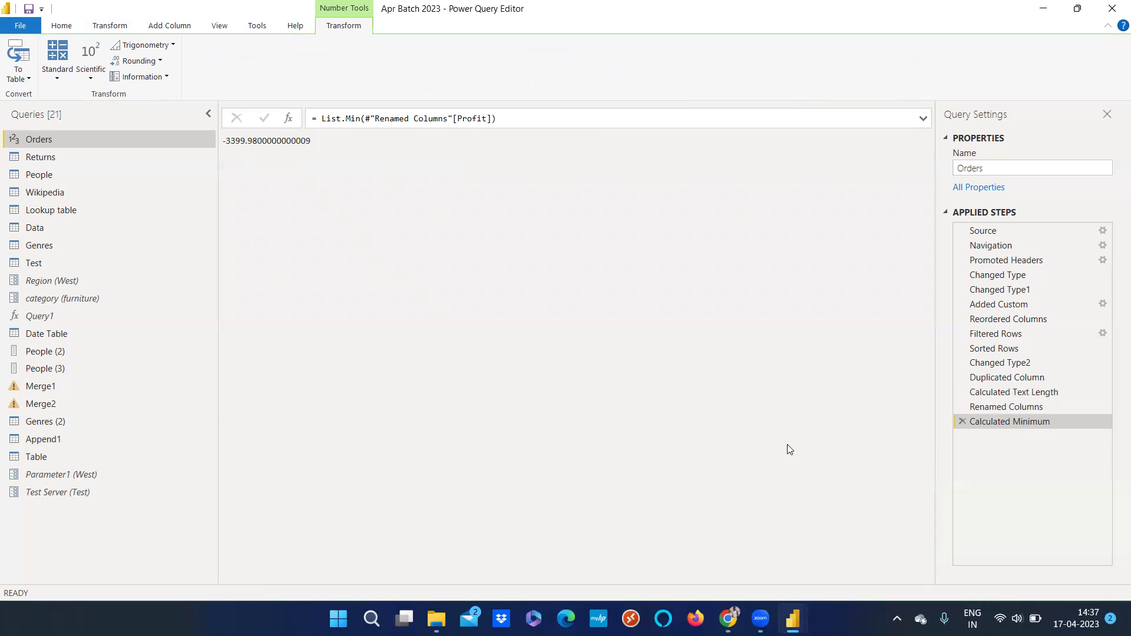
pyautogui.click(962, 422)
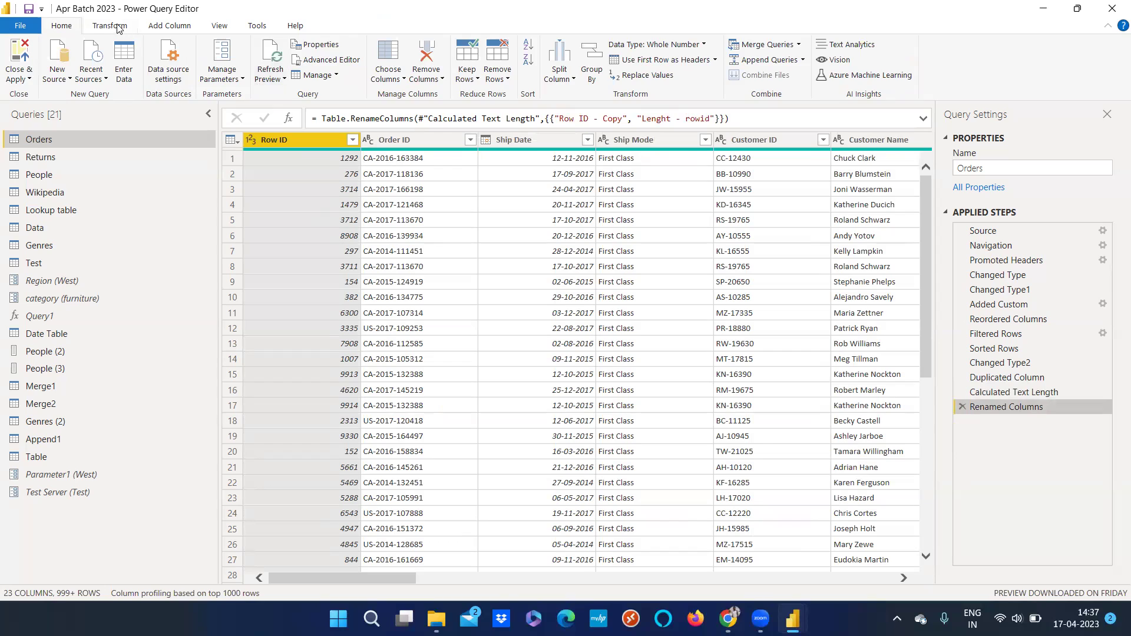